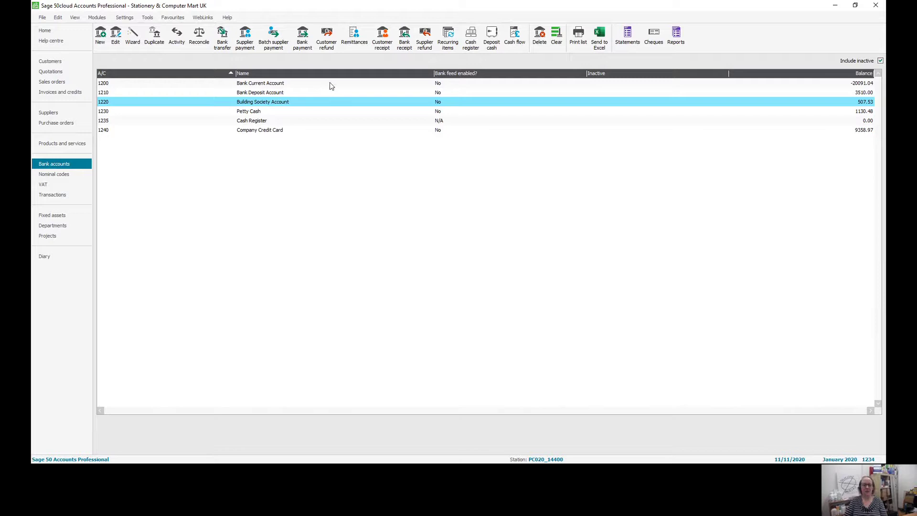
Select the 1200 Bank Current Account and add a new recurring item
left_click(290, 85)
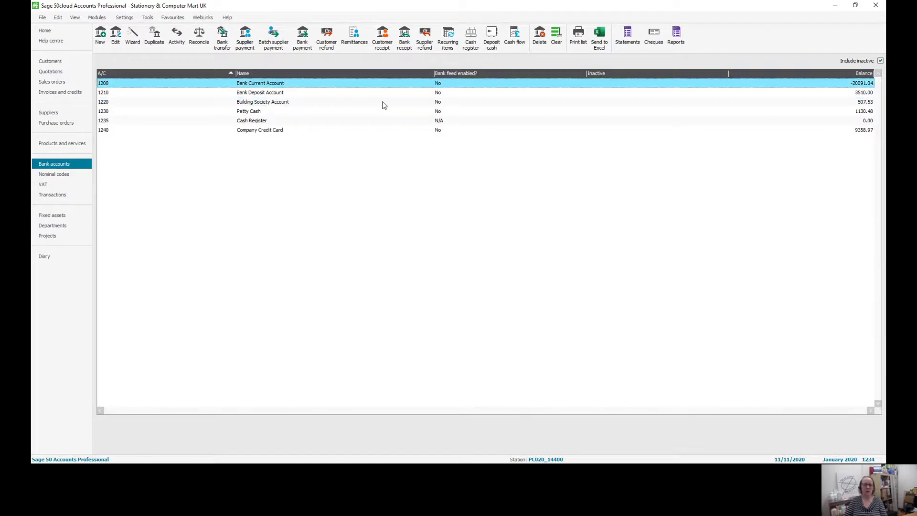
left_click(76, 164)
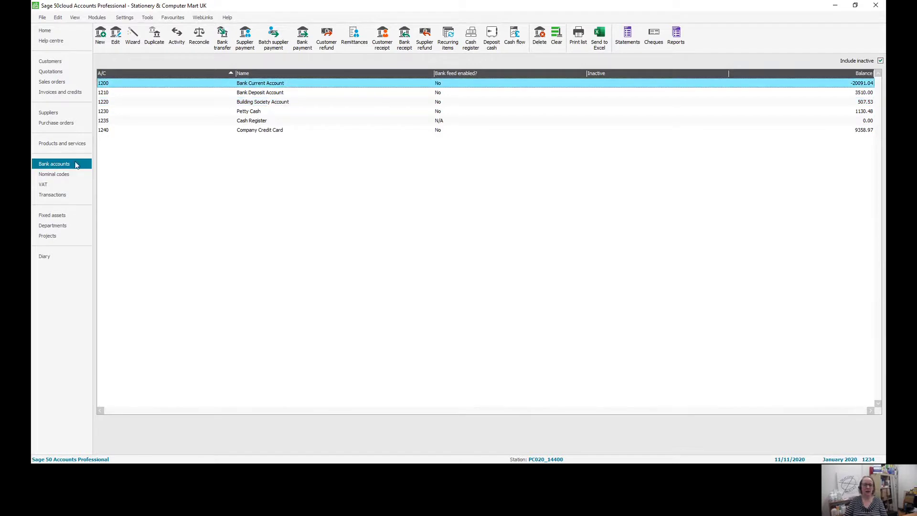
left_click(452, 38)
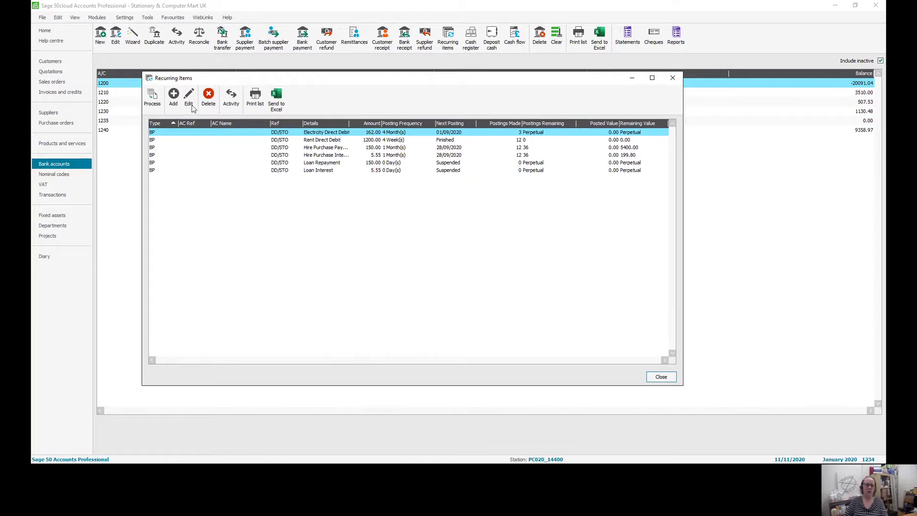
left_click(175, 96)
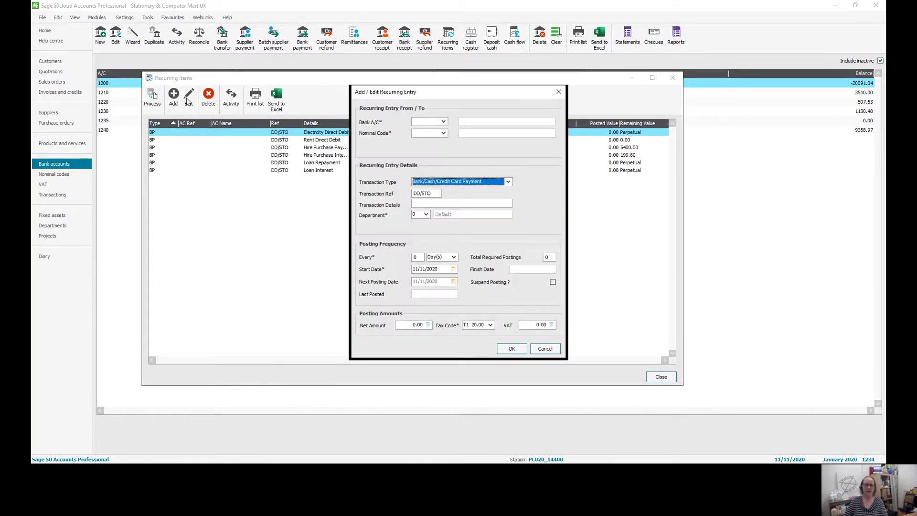
Set the entry's bank account to 1200 and nominal code to 8222 Bank Interest Received
left_click(443, 121)
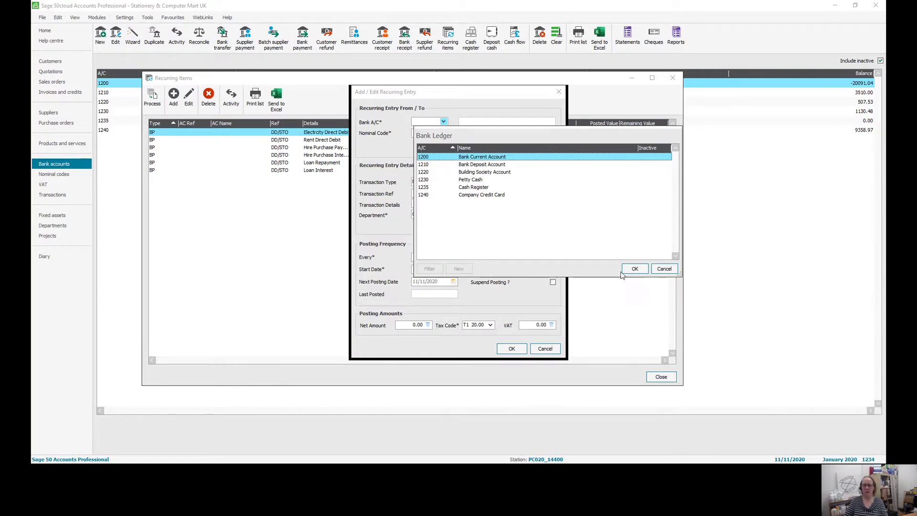
left_click(633, 269)
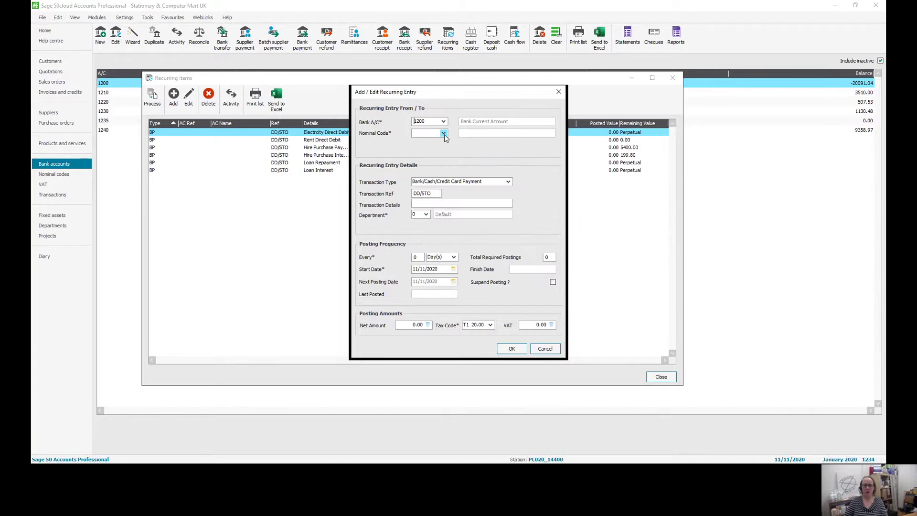
left_click(444, 134)
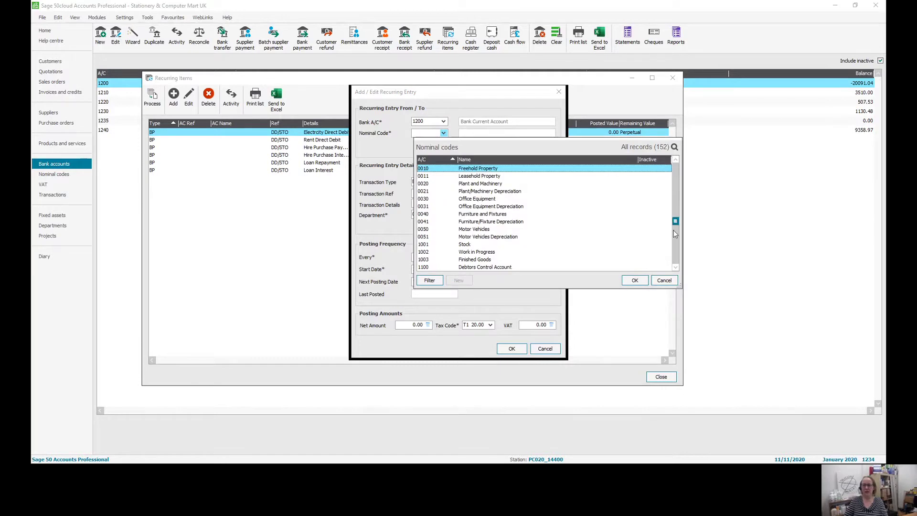
left_click_drag(676, 277, 676, 277)
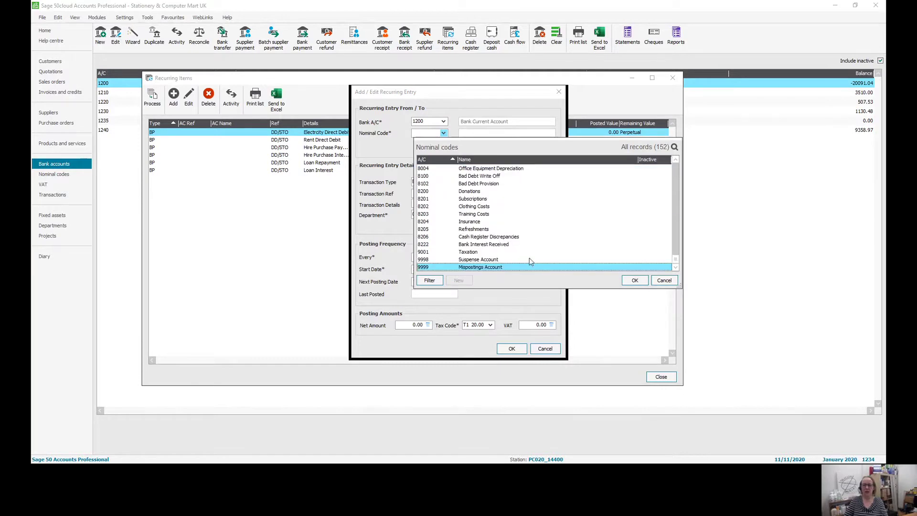
left_click(507, 245)
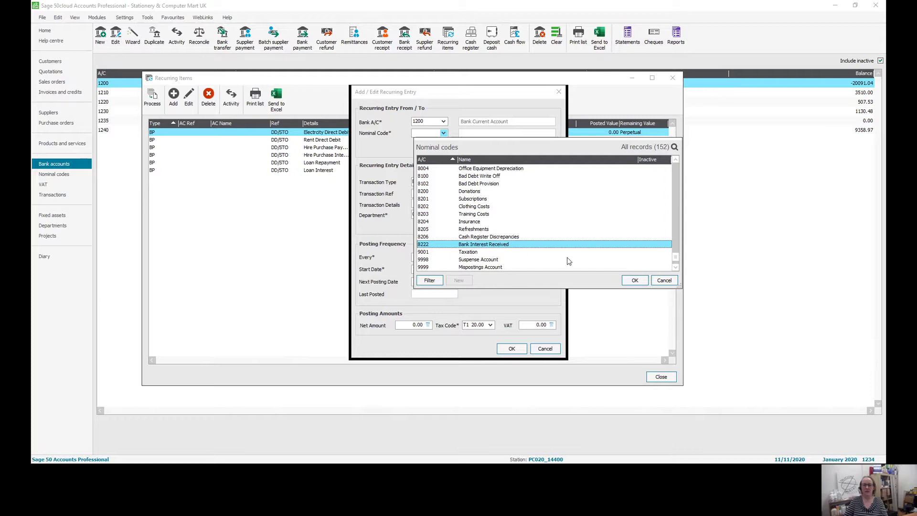
left_click(634, 280)
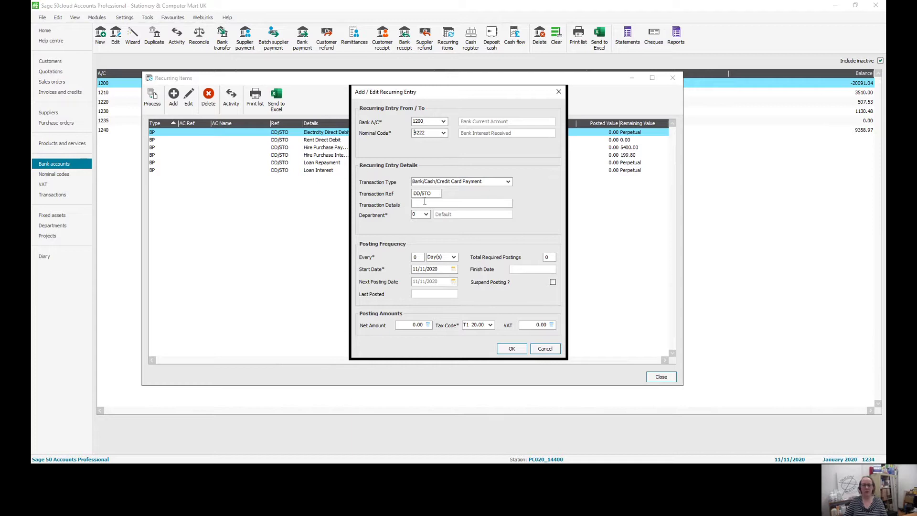
Change the transaction type to Bank/Cash/Credit Card Receipt
left_click(508, 186)
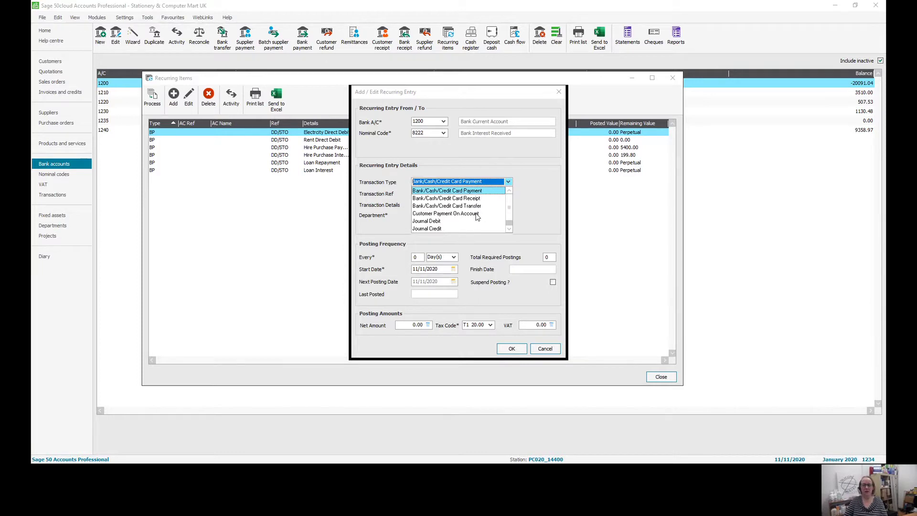
left_click(508, 229)
left_click(509, 230)
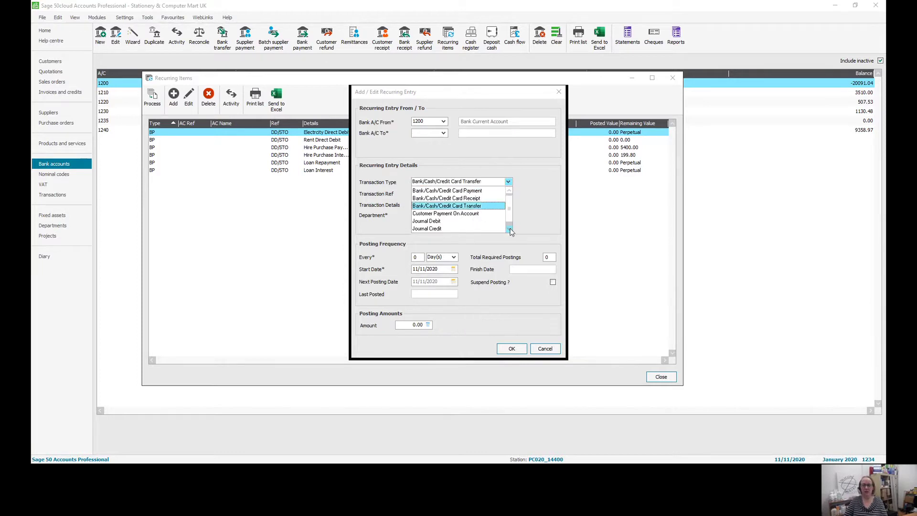
left_click(508, 229)
left_click(509, 230)
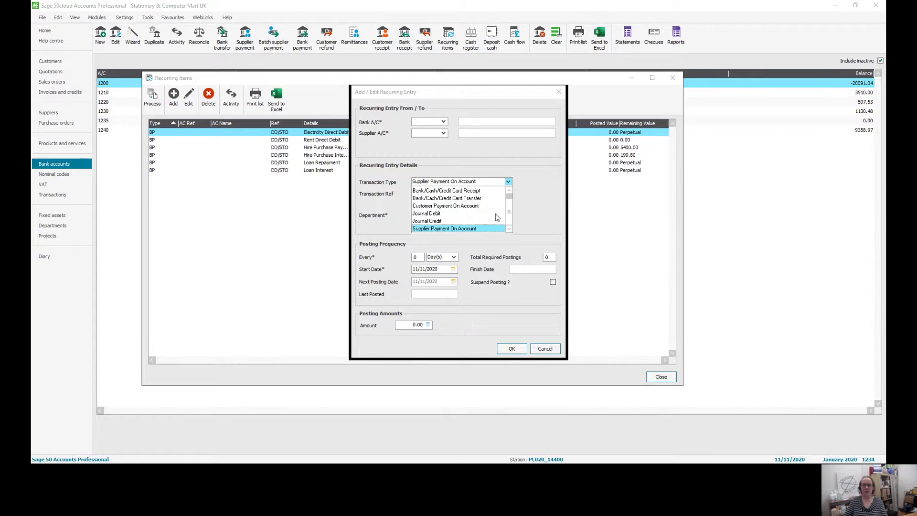
scroll(500, 211, "up", 6)
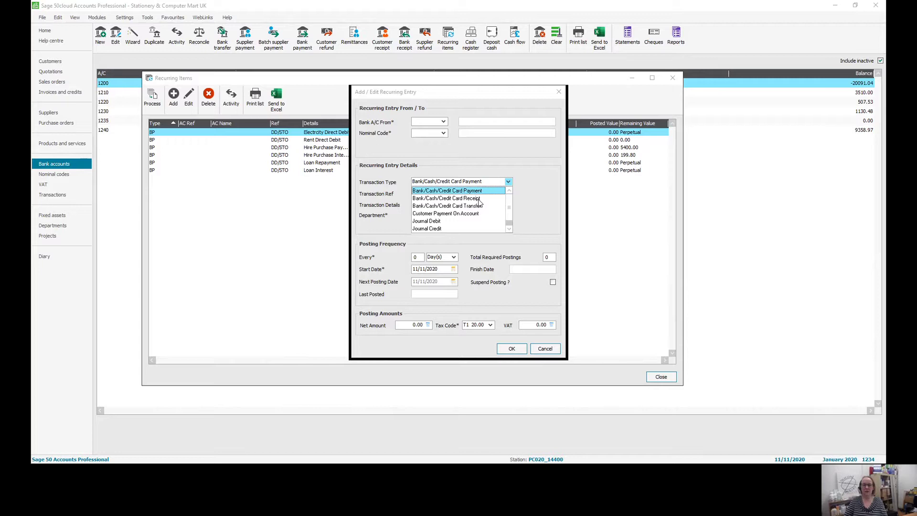
left_click(479, 198)
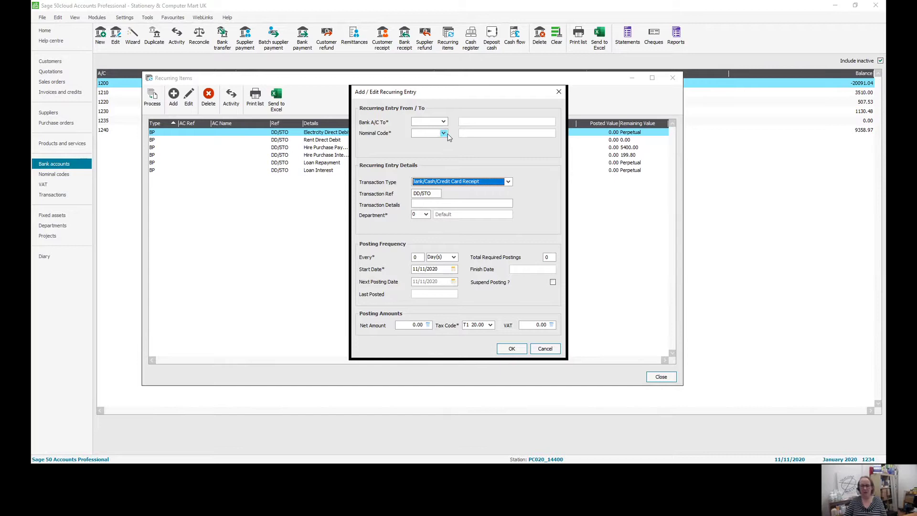
Re-select bank account 1200 and nominal code 8222 Bank Interest Received
left_click(443, 121)
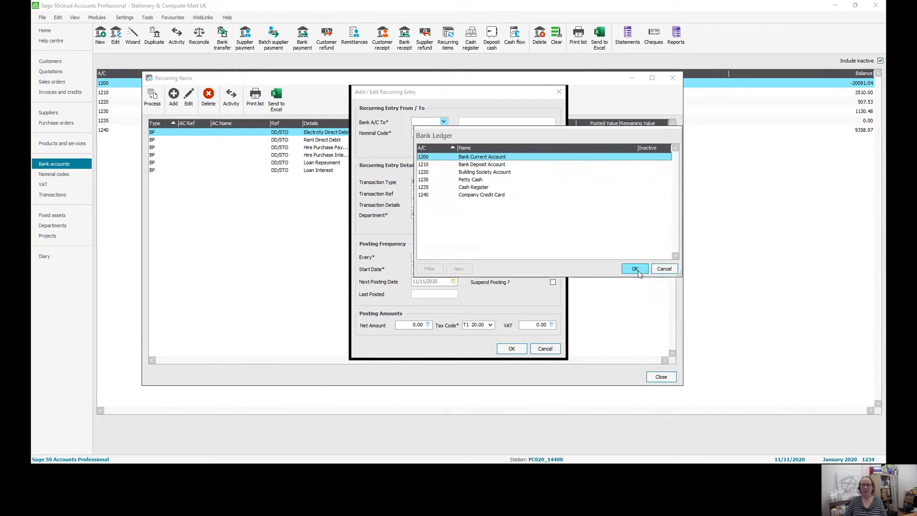
left_click(634, 269)
left_click(443, 132)
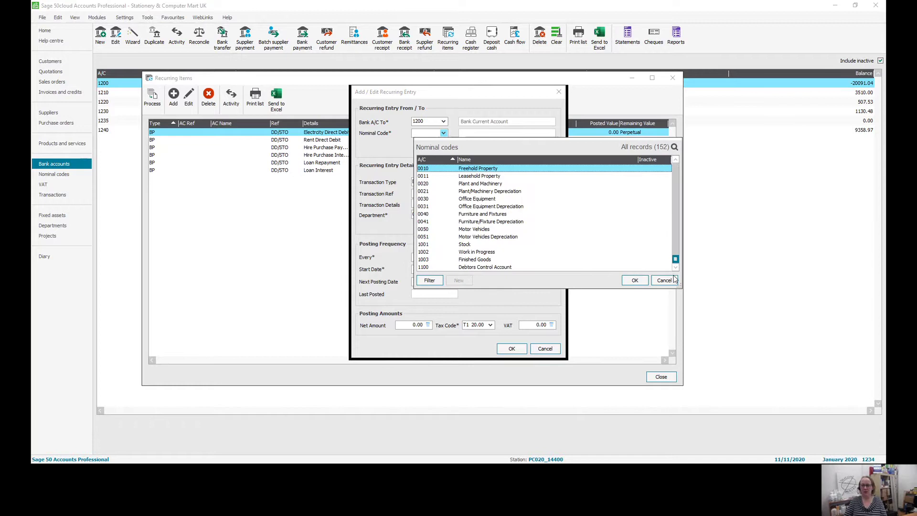
key("End")
left_click(494, 245)
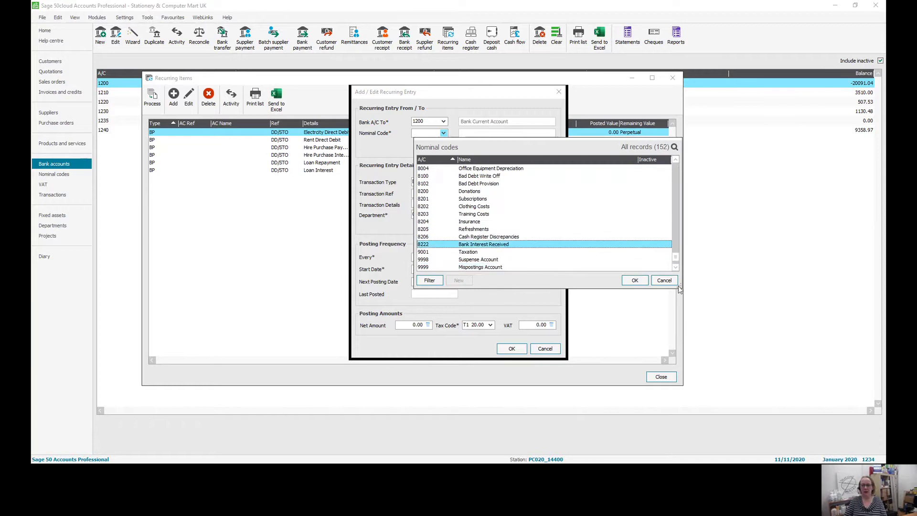
left_click(634, 280)
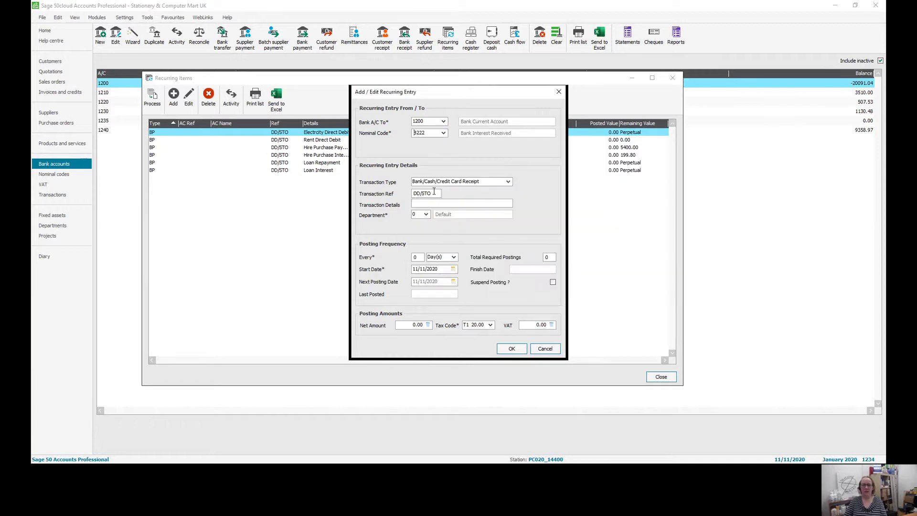
Replace the DD/STO reference with Barclays and enter Interest as the transaction details
left_click_drag(433, 194, 413, 194)
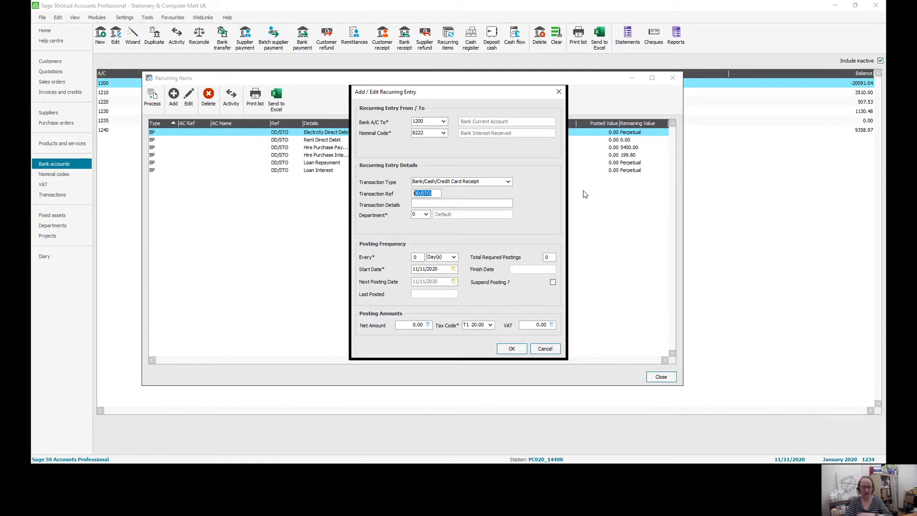
type("B")
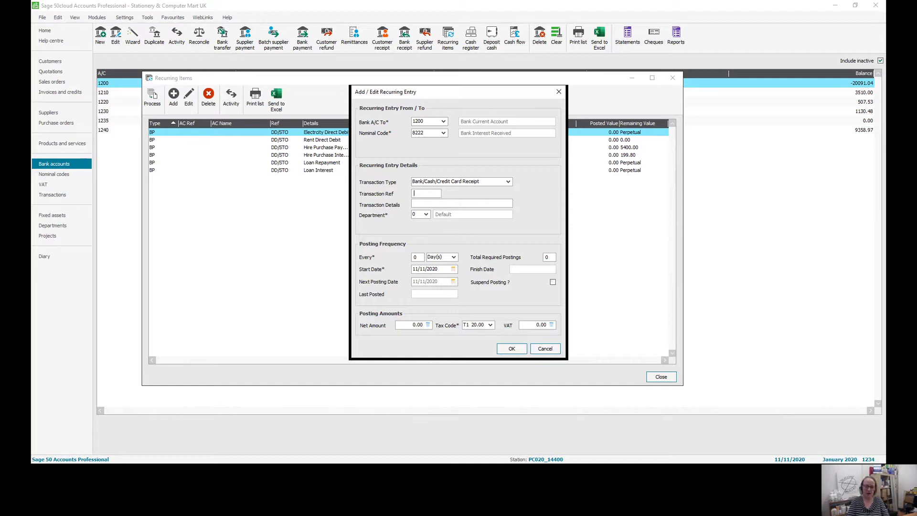
type("arclays")
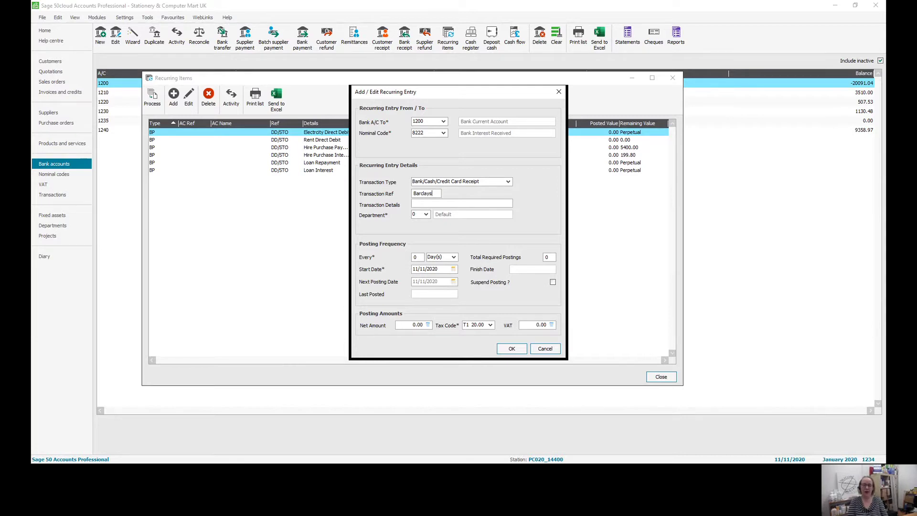
key("Tab")
type("I")
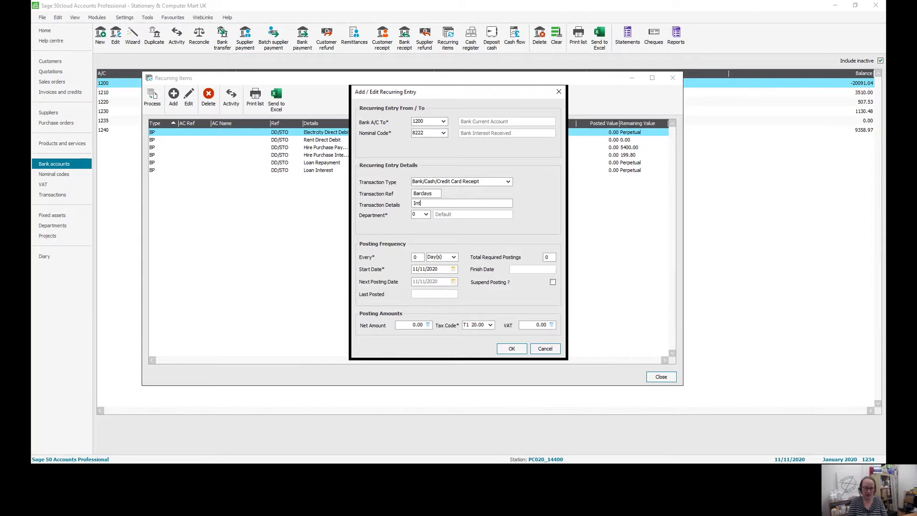
type("est")
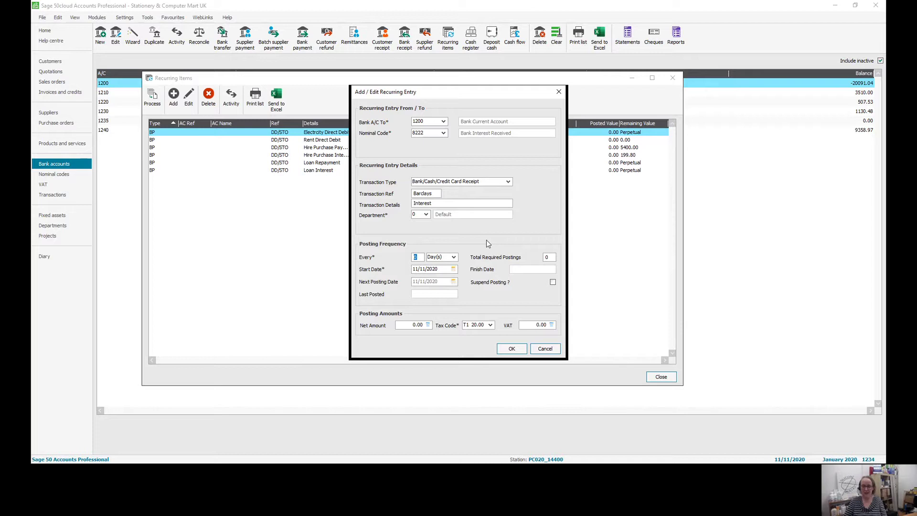
Make the receipt recur every 1 month starting 01/12/2020
type("1")
key("Tab")
left_click(453, 257)
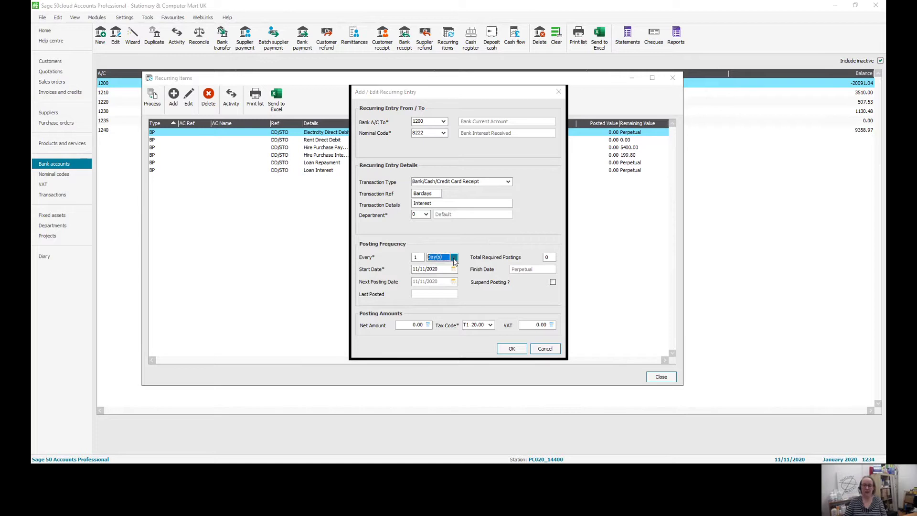
left_click(436, 281)
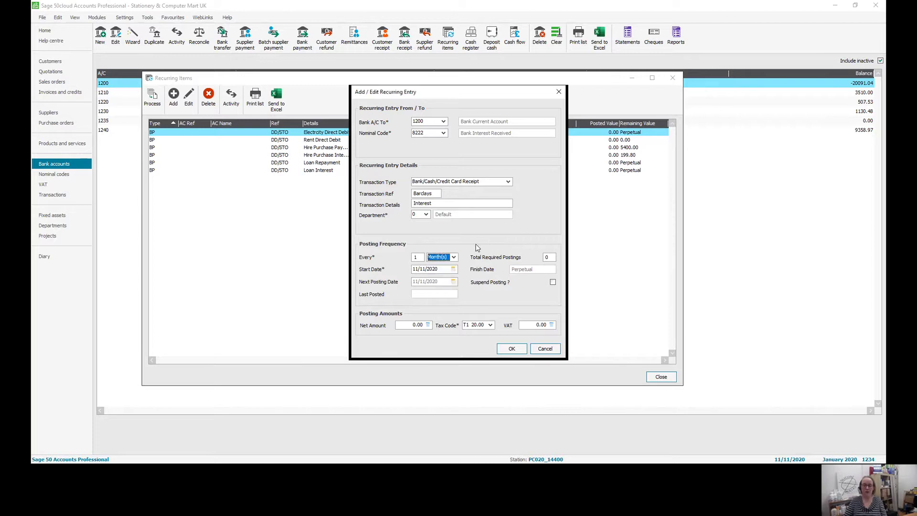
left_click(453, 268)
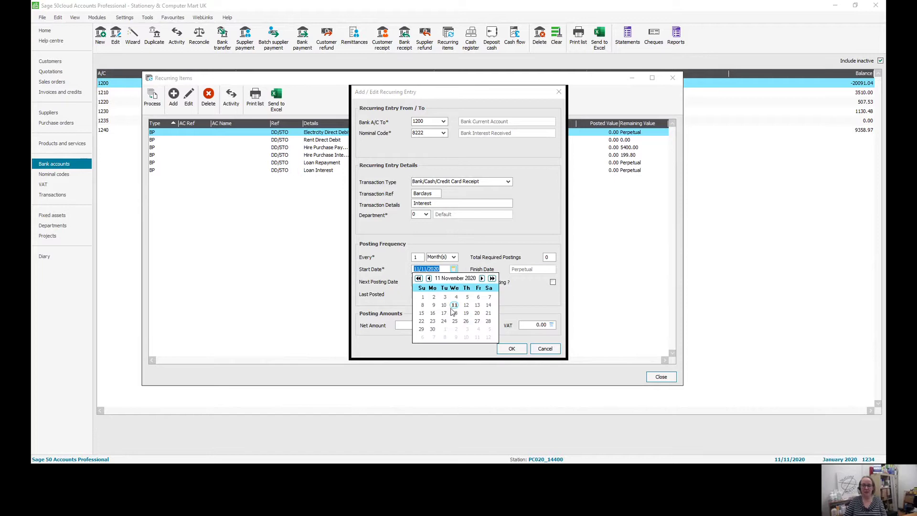
left_click(481, 278)
left_click(445, 297)
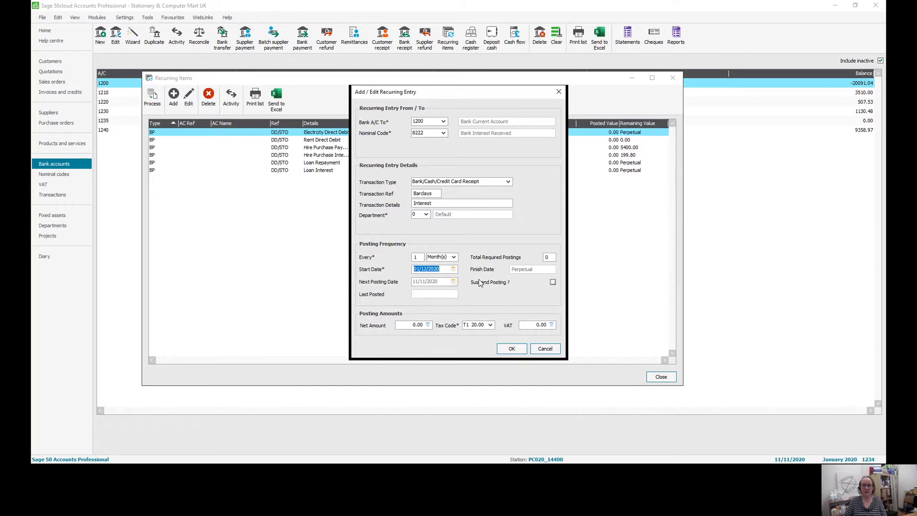
Enter a net amount of 4.00 with tax code T9
left_click(404, 325)
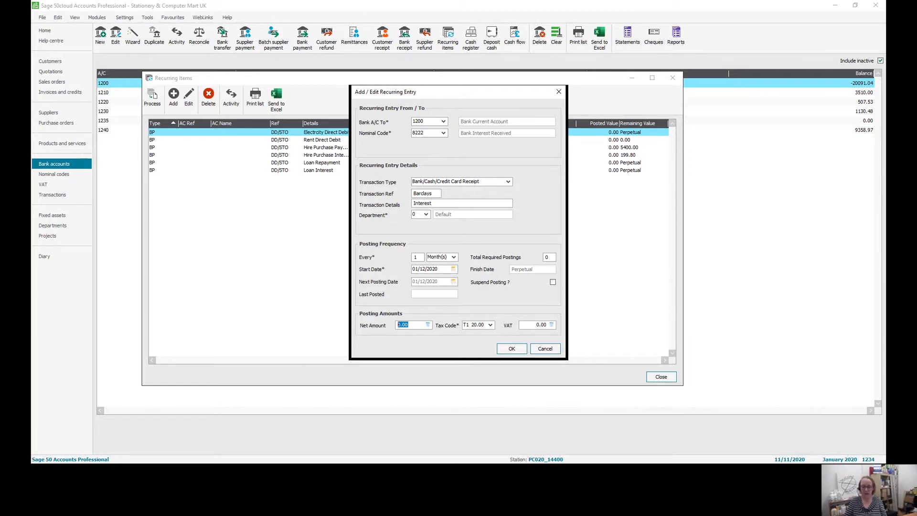
type("4.00")
key("Tab")
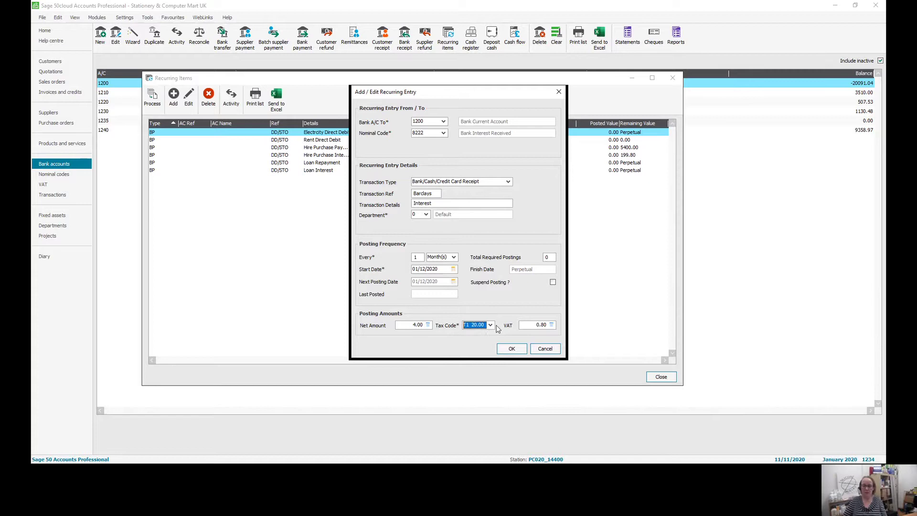
left_click(489, 325)
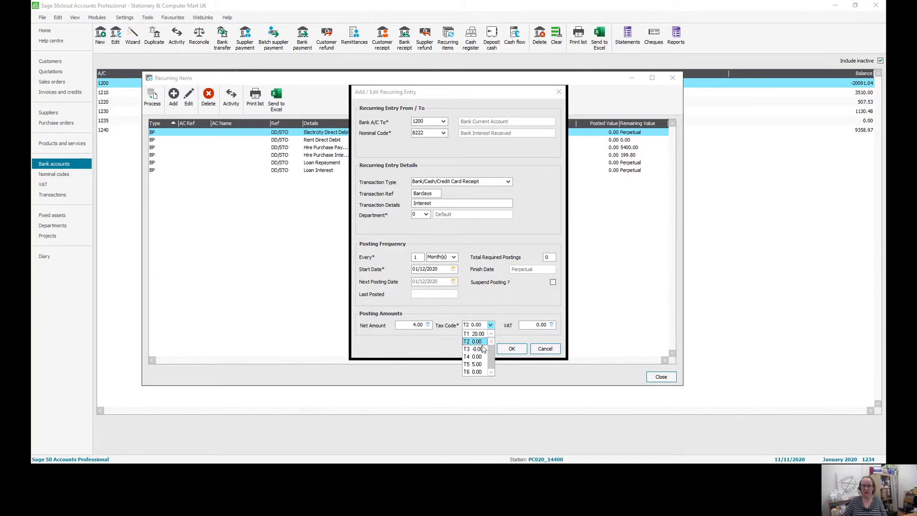
key("Down")
key("Down")
key("Down")
key("Down")
key("Down")
key("Down")
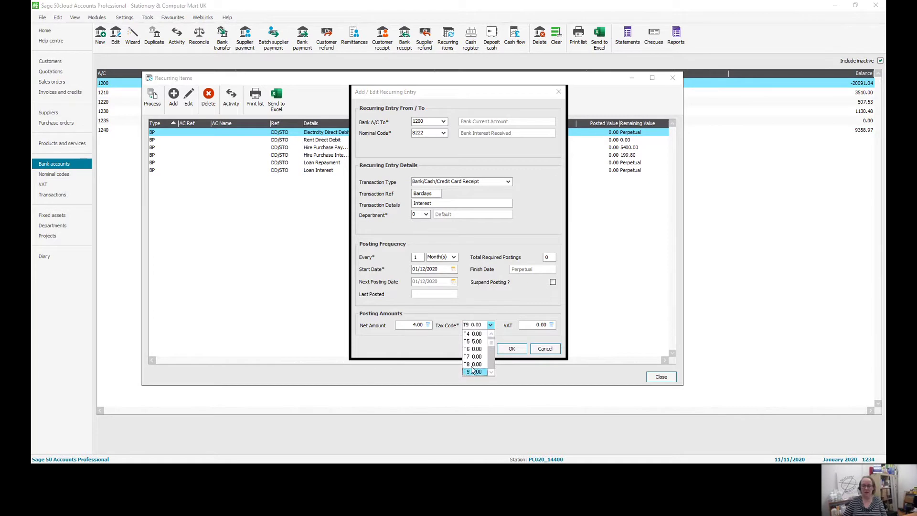
left_click(472, 372)
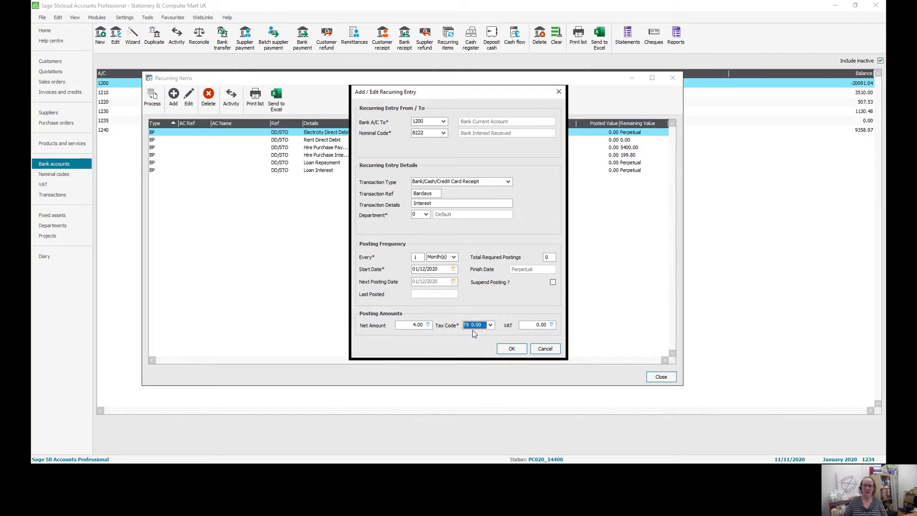
Save the Barclays Interest receipt, then reopen it to review and close it
left_click(511, 348)
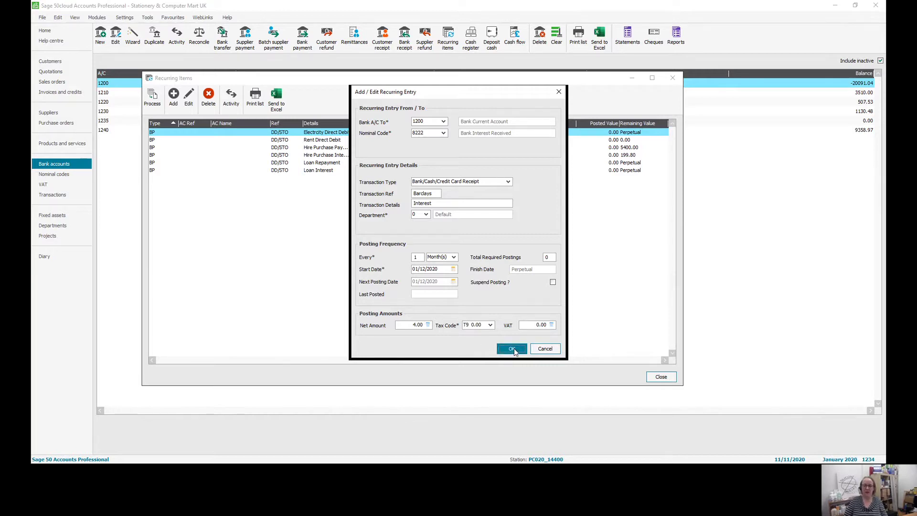
left_click(291, 177)
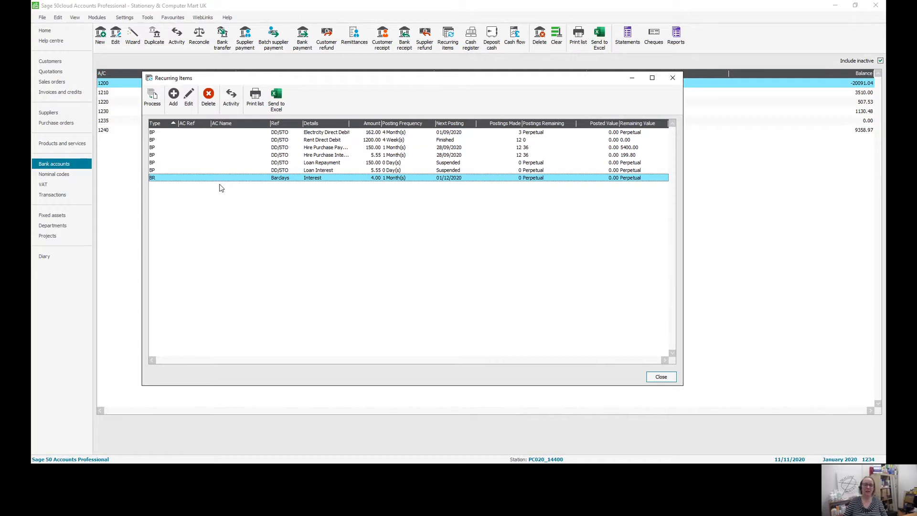
left_click(189, 98)
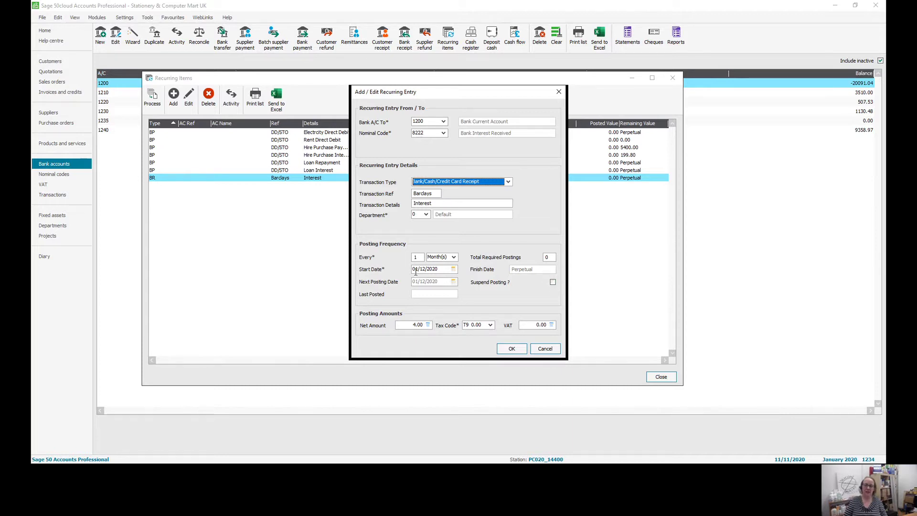
left_click(511, 348)
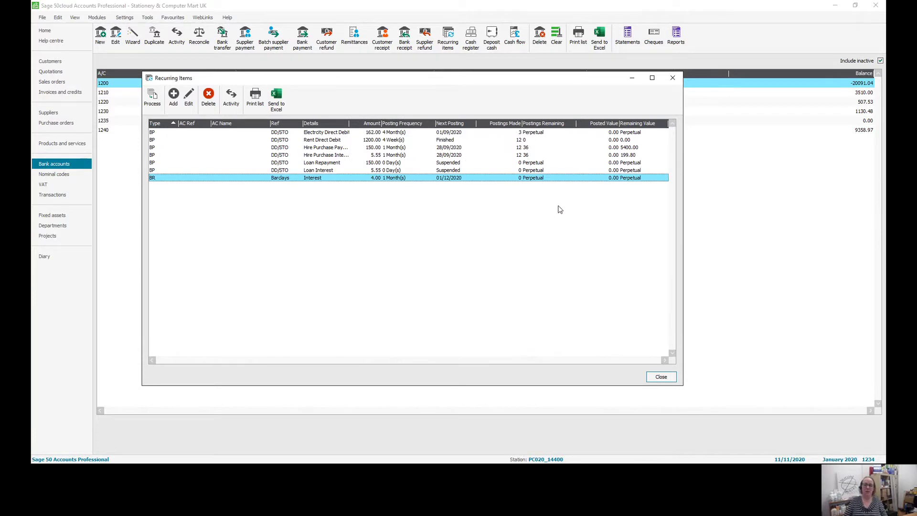
Process and post the five recurring entries due up to 11/11/2020
left_click(152, 100)
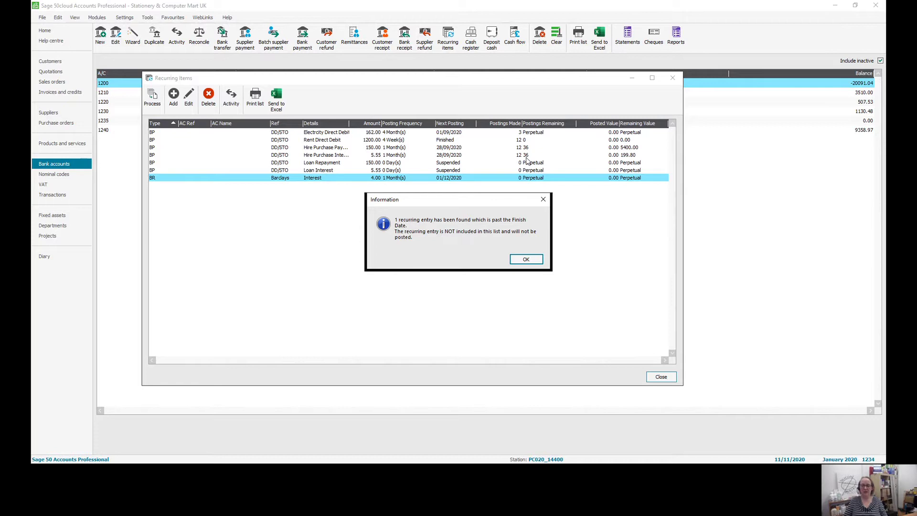
left_click(525, 259)
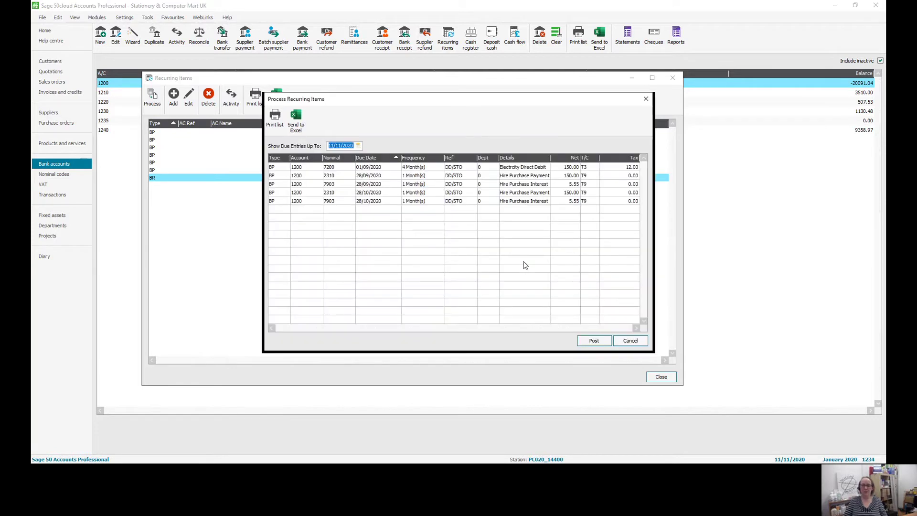
left_click_drag(528, 99, 473, 107)
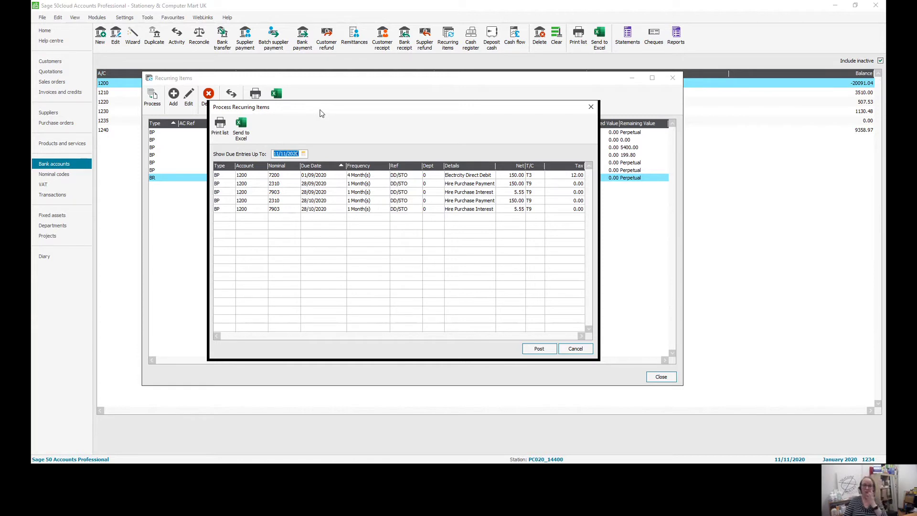
left_click_drag(321, 113, 338, 195)
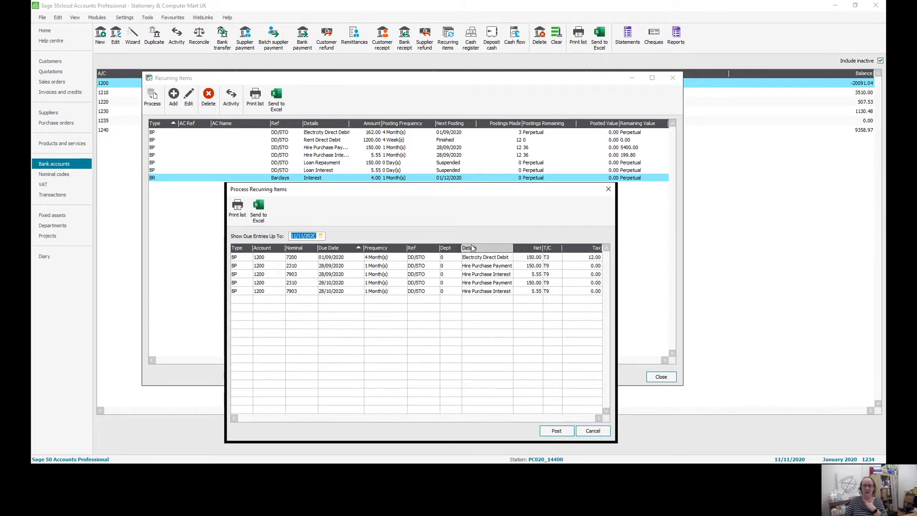
left_click(557, 431)
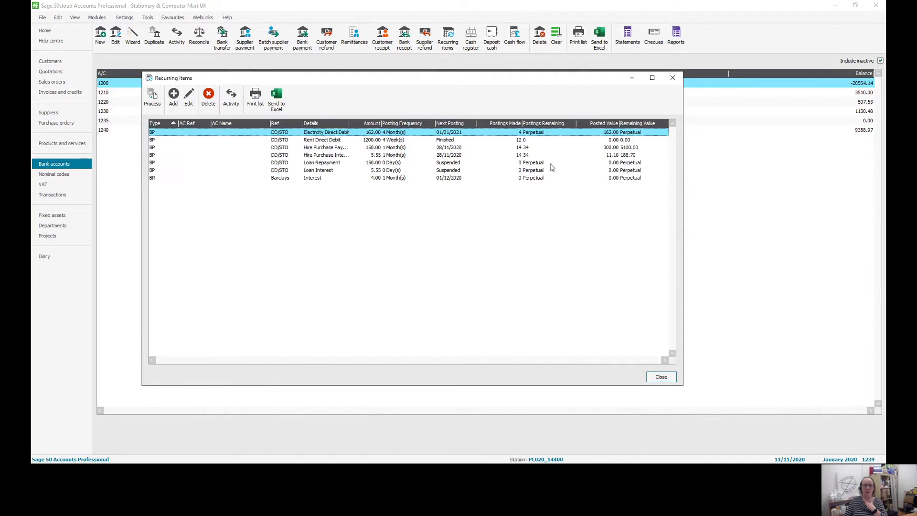
Process recurring items due up to 01/12/2020, listing the 4.00 Interest receipt and two hire purchase items
left_click(153, 101)
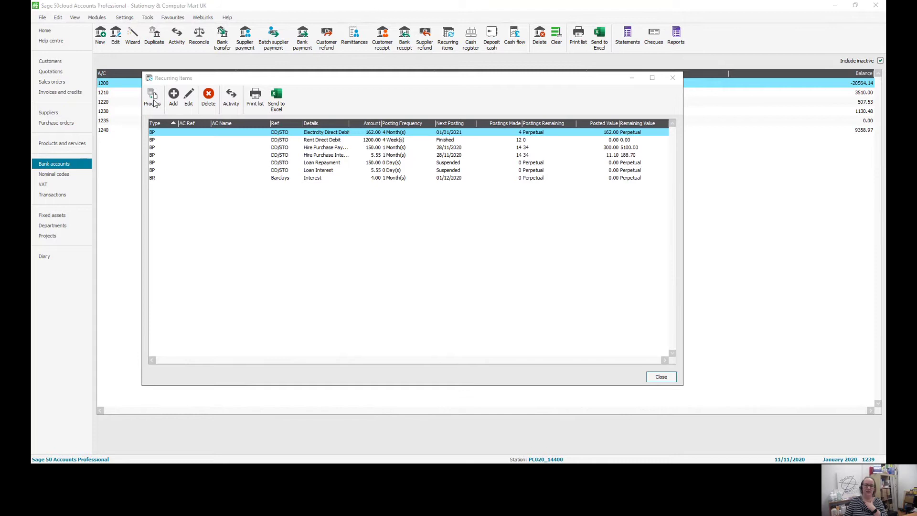
left_click(524, 258)
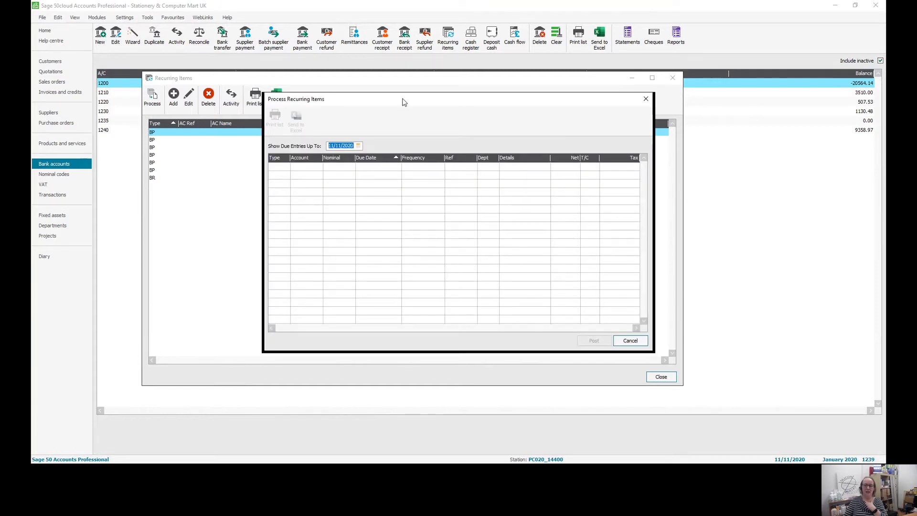
left_click_drag(403, 99, 365, 194)
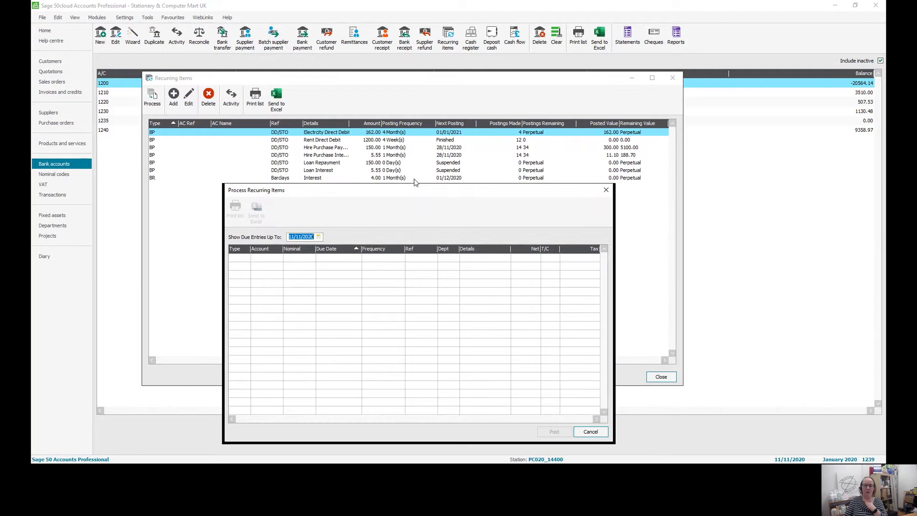
left_click(319, 236)
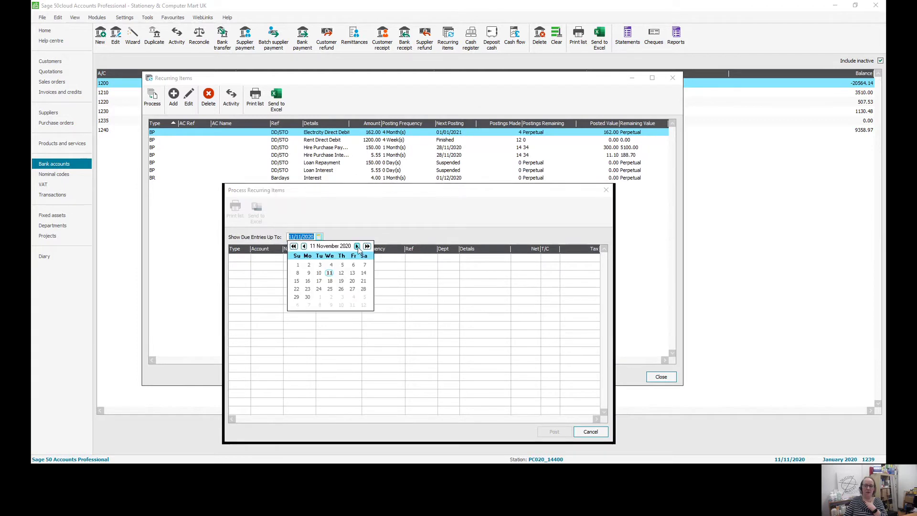
left_click(358, 246)
left_click(370, 223)
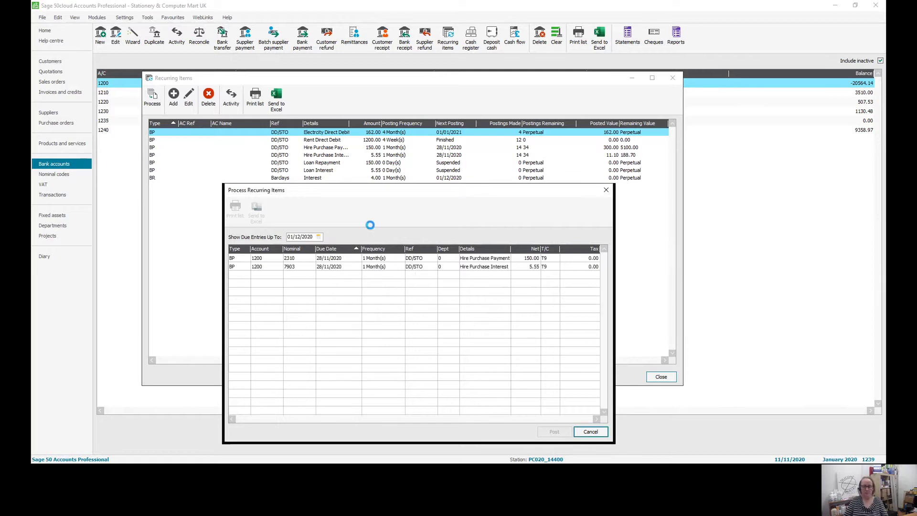
left_click(497, 343)
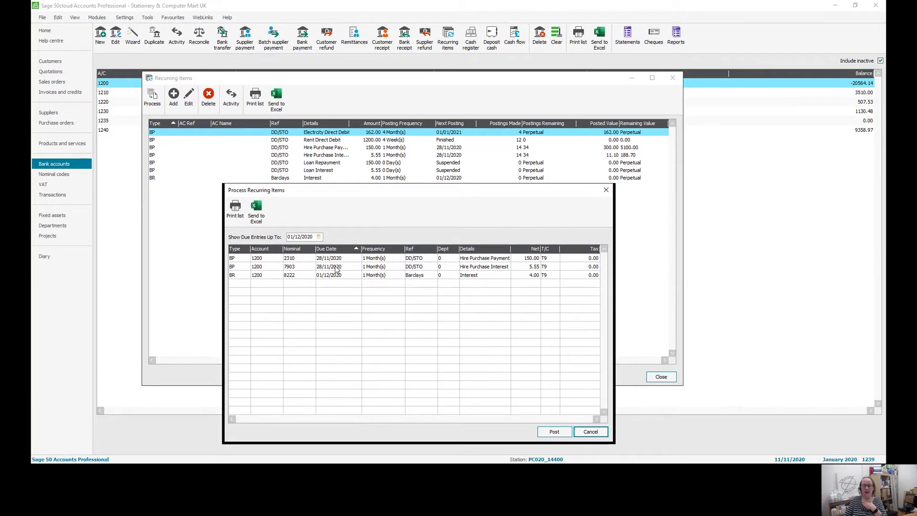
Cancel processing and suspend posting on the Hire Purchase Payment and Hire Purchase Interest entries
left_click(594, 432)
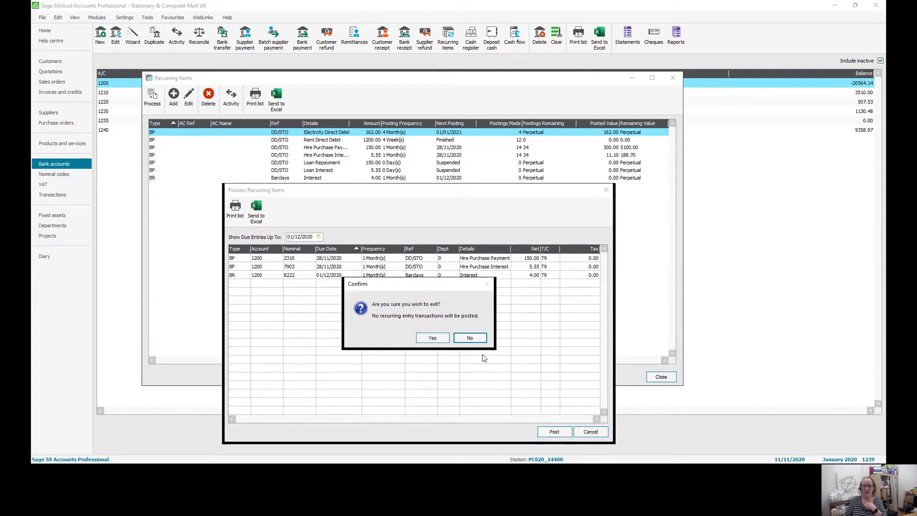
left_click(432, 338)
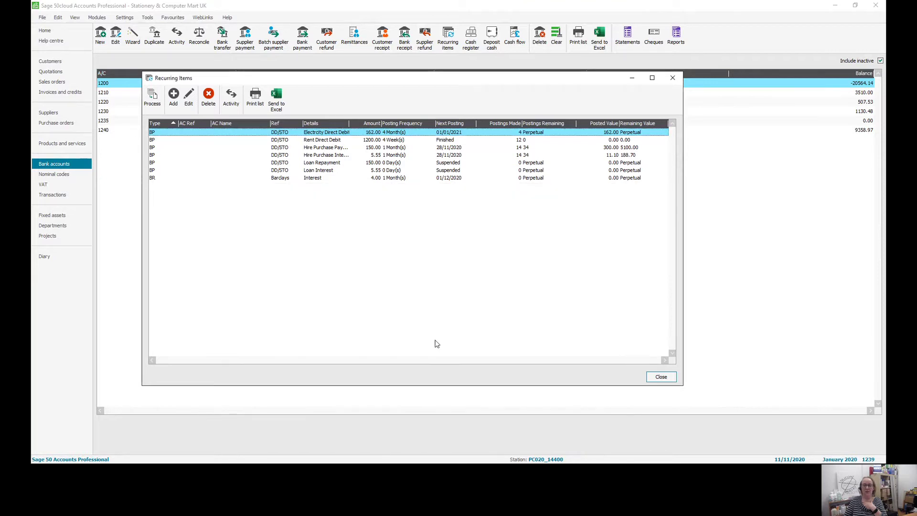
left_click(342, 149)
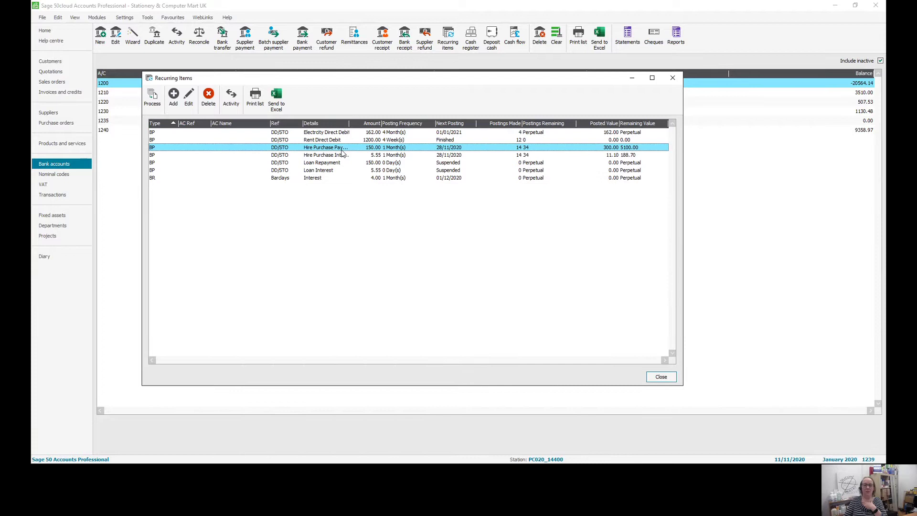
double_click(342, 152)
left_click(553, 281)
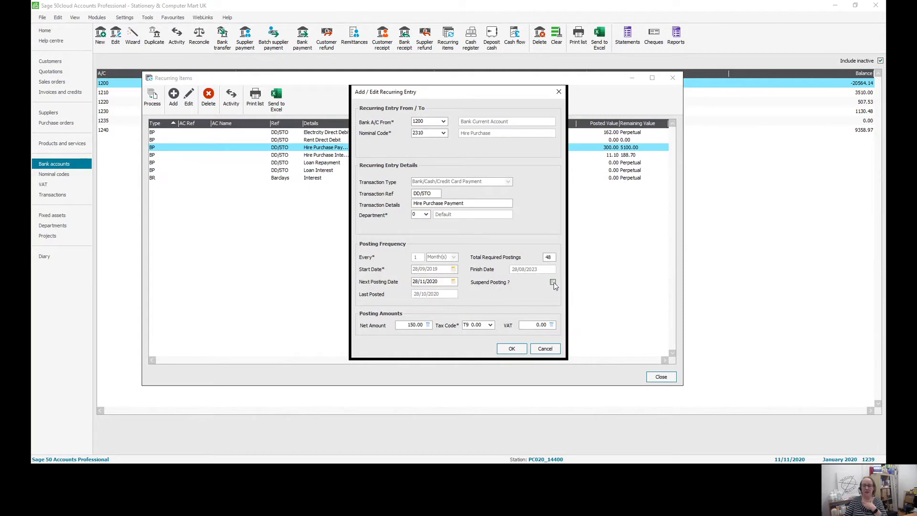
left_click(512, 348)
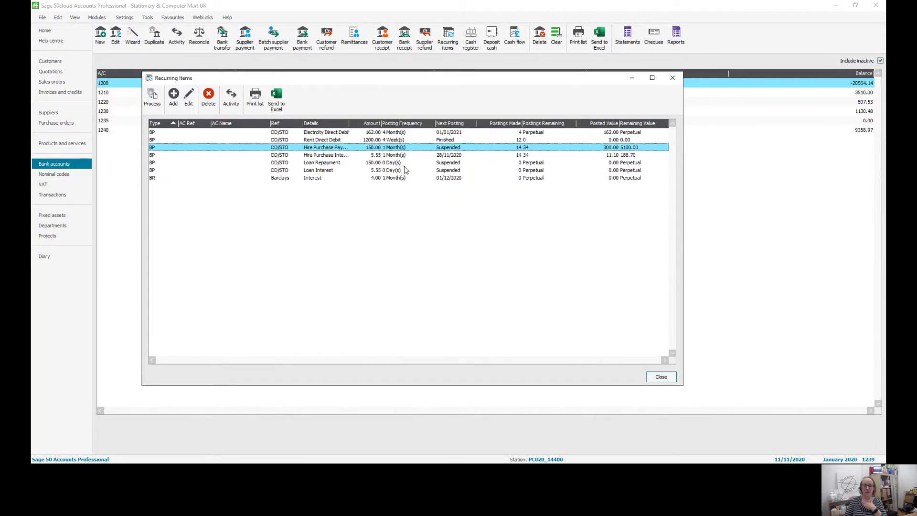
left_click(417, 155)
double_click(416, 156)
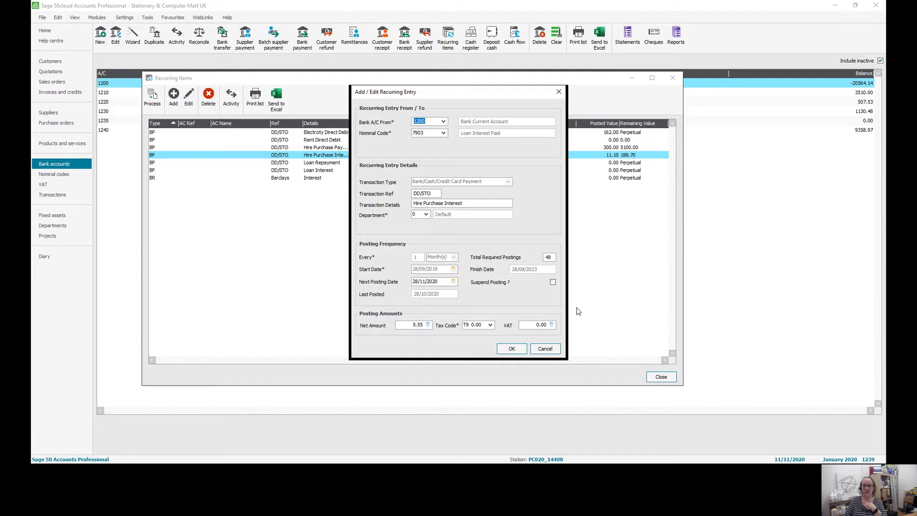
left_click(553, 282)
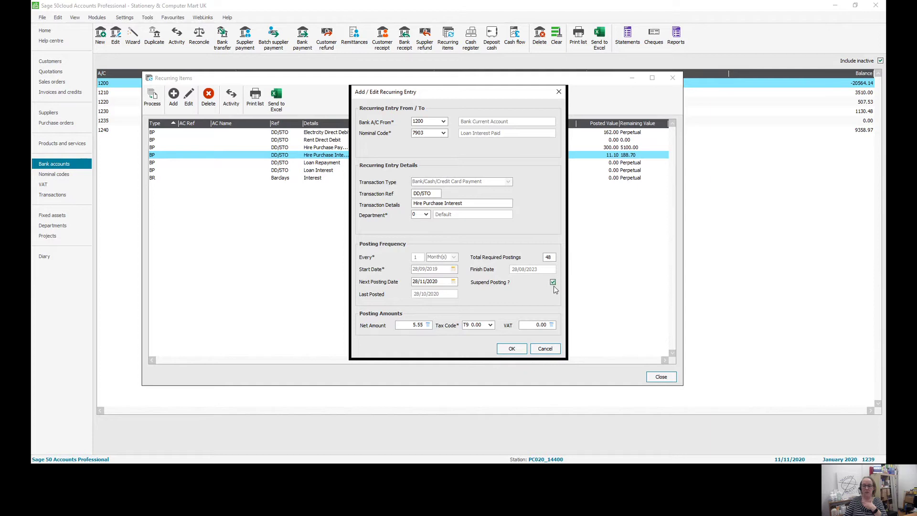
left_click(512, 349)
Process entries due up to 01/12/2020, leaving only the Barclays Interest receipt listed
left_click(155, 97)
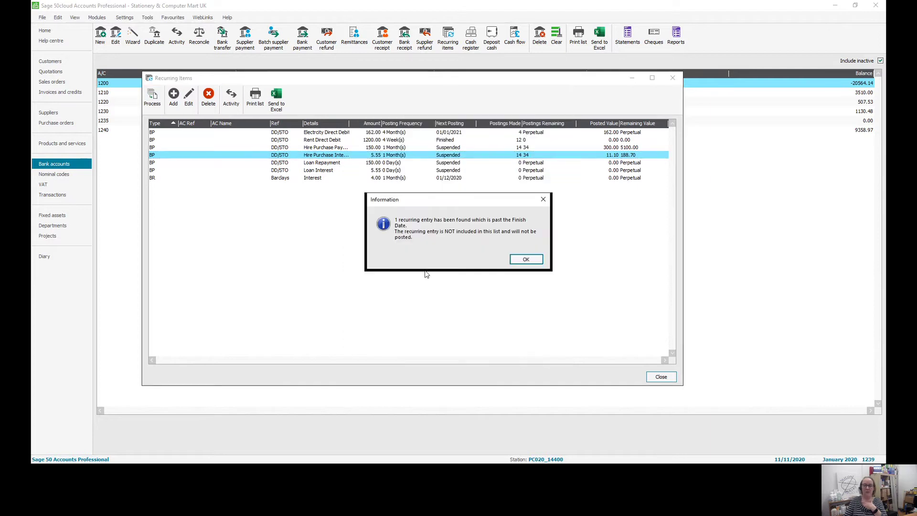
left_click(525, 260)
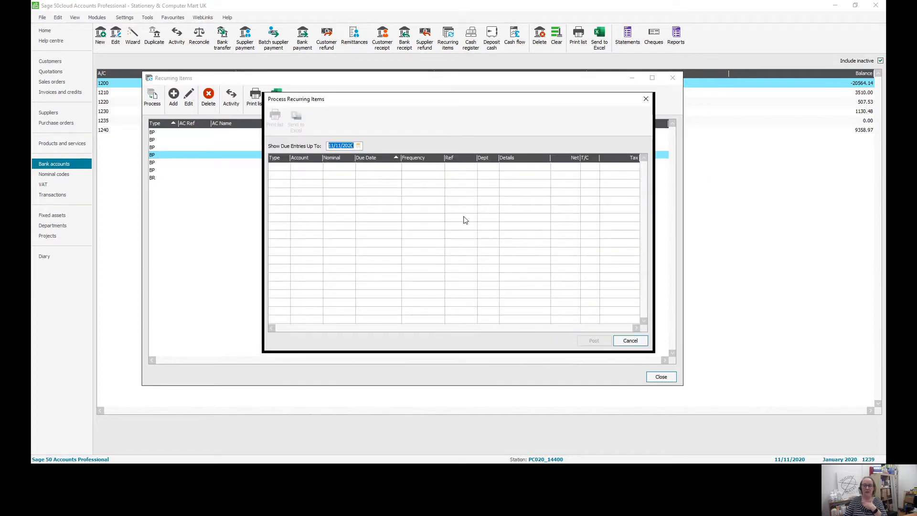
left_click(359, 145)
left_click(395, 155)
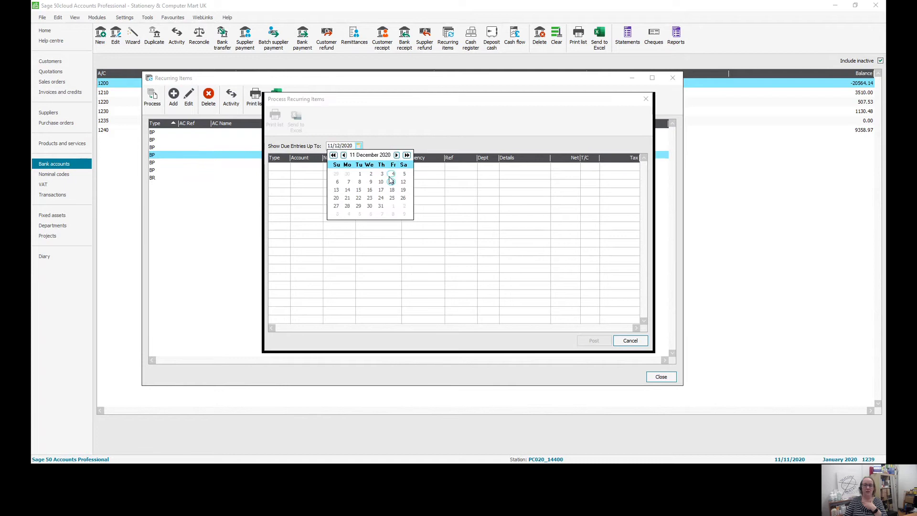
left_click(359, 174)
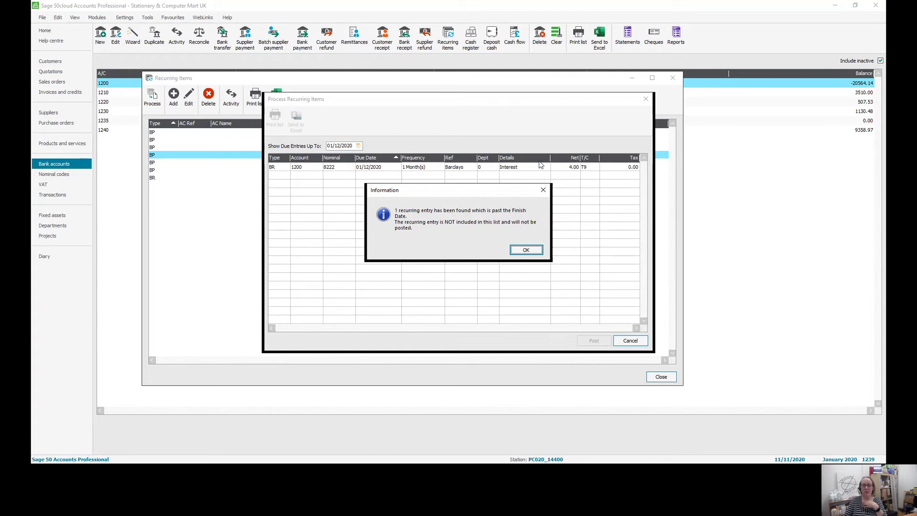
left_click(525, 250)
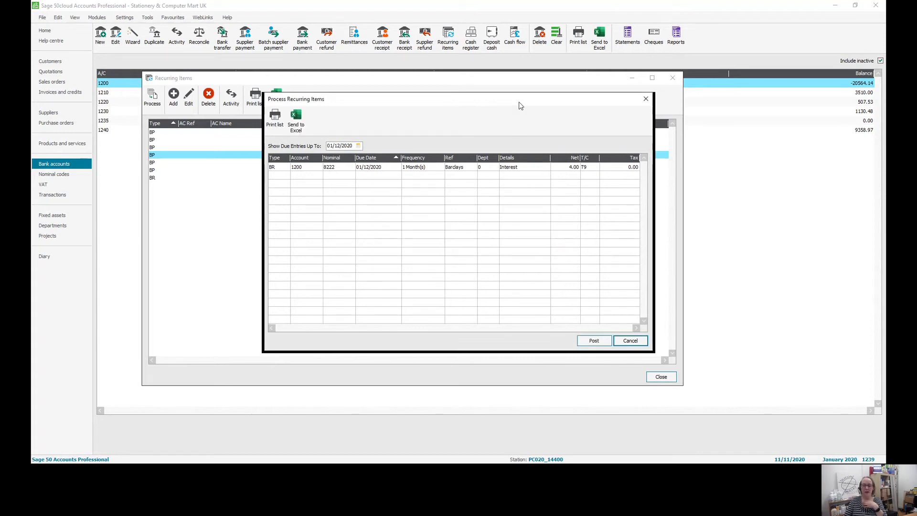
left_click_drag(518, 101, 467, 176)
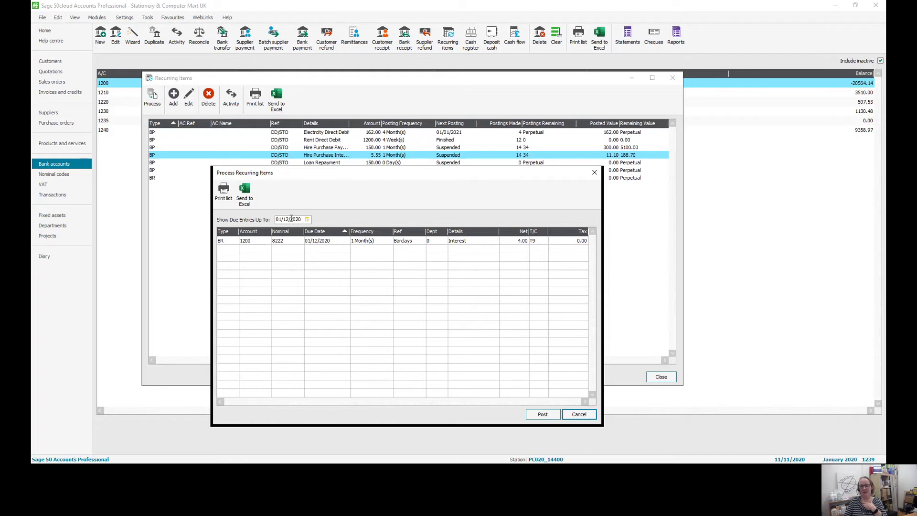
Enter 3 in the Interest row's Net cell so the receipt becomes 3.00
left_click(525, 243)
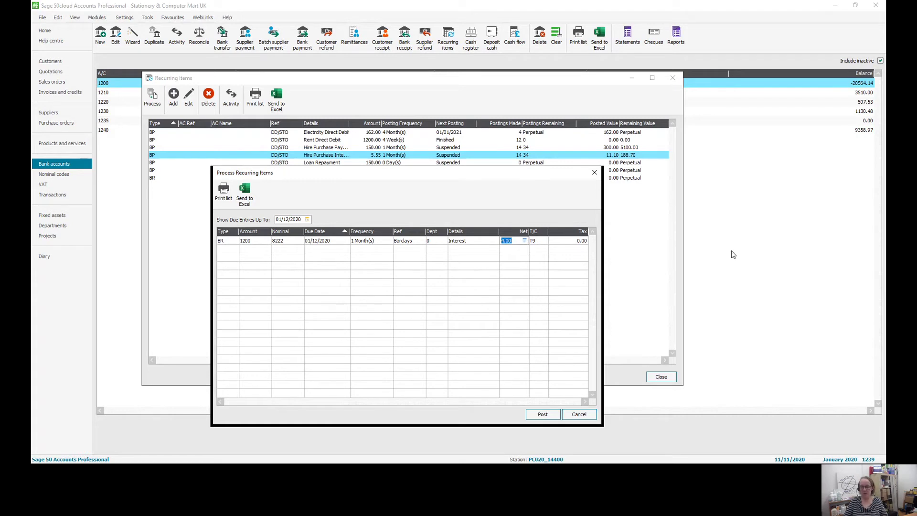
type("3.")
key("Tab")
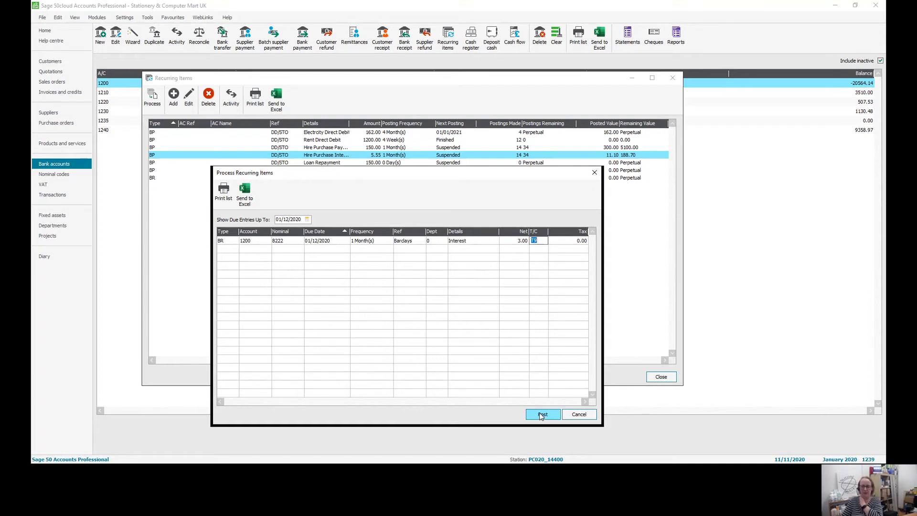
Post the 3.00 receipt and check its activity shows one posting, next due 01/01/2021
left_click(542, 415)
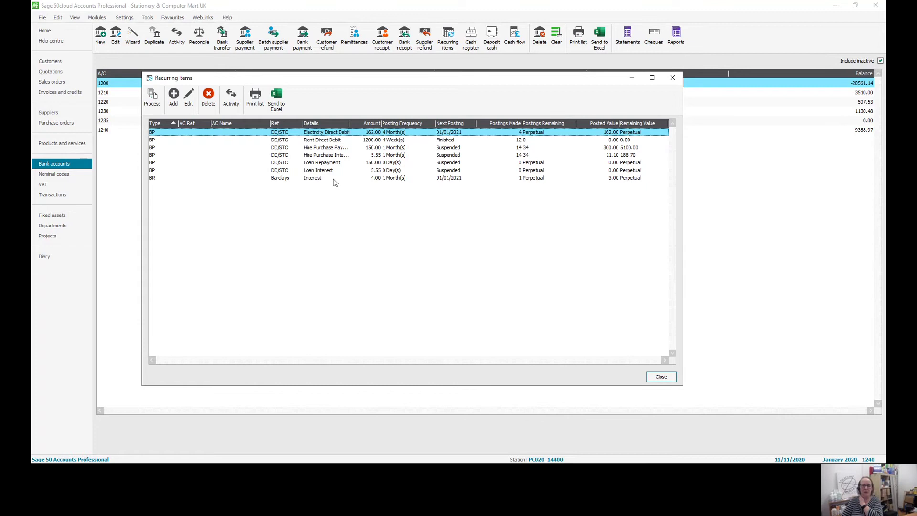
left_click(334, 179)
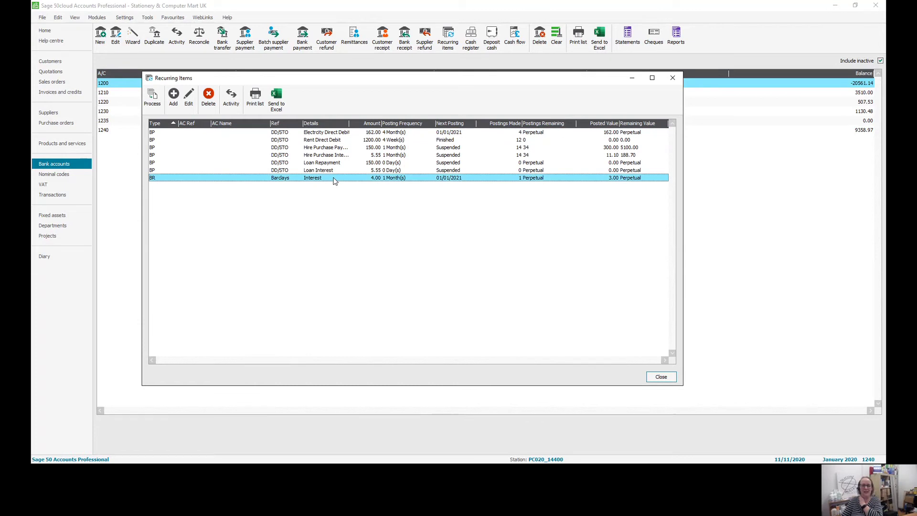
left_click(231, 97)
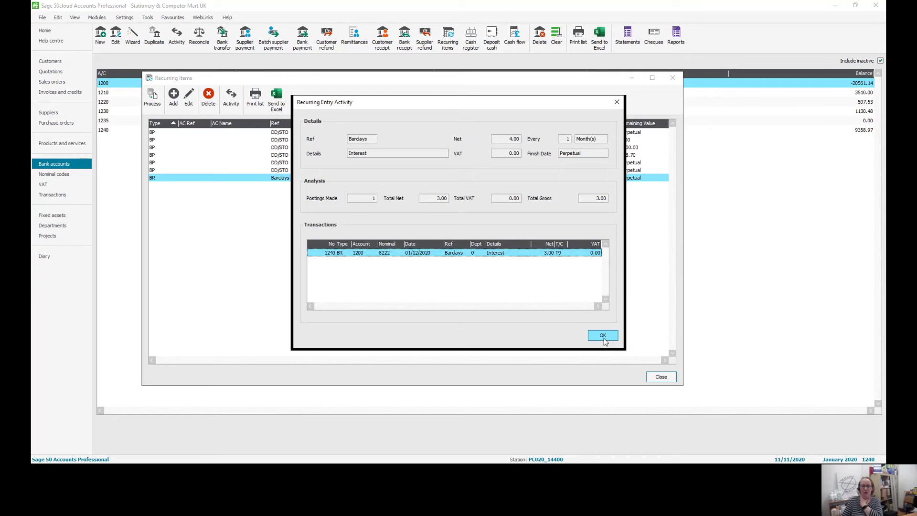
left_click(603, 335)
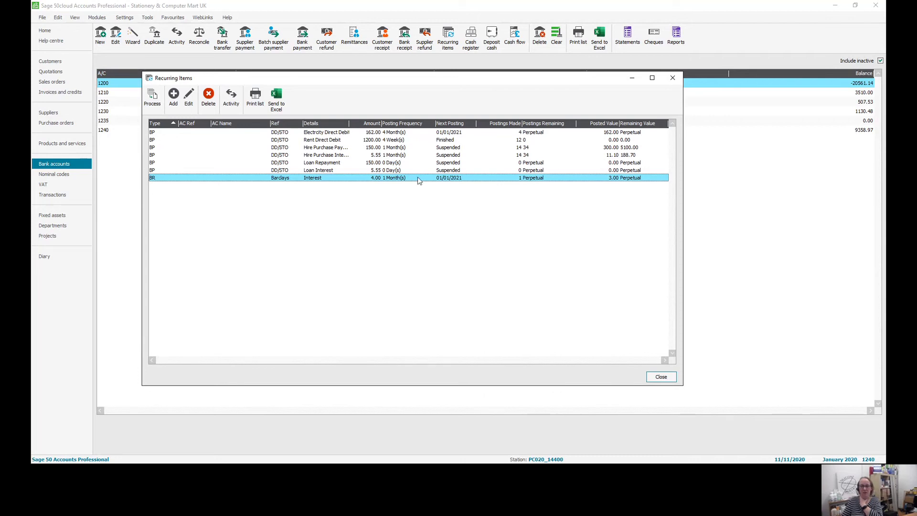
Show the full transactions list sorted by number, newest first
left_click(662, 378)
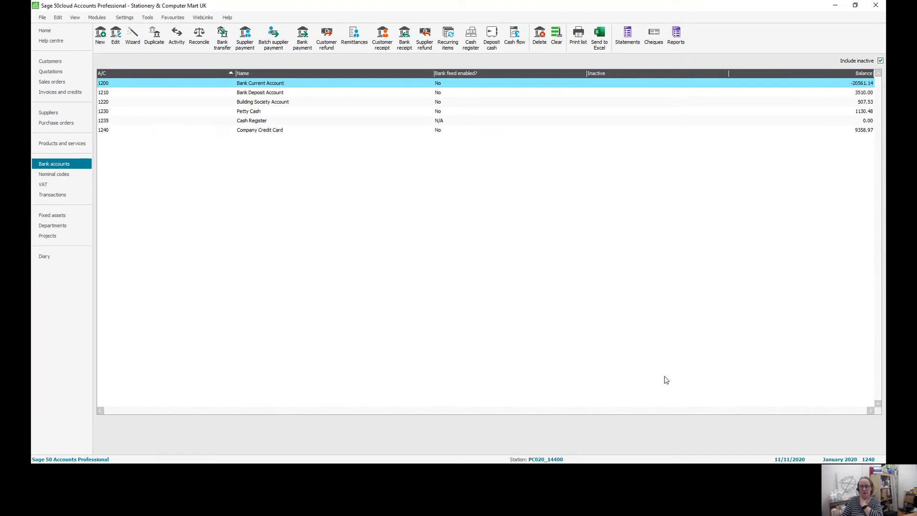
left_click(53, 197)
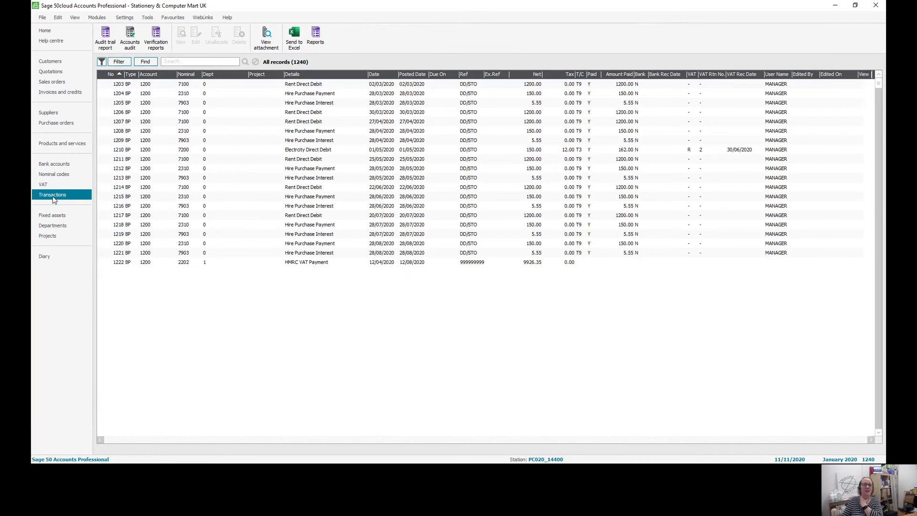
left_click(117, 76)
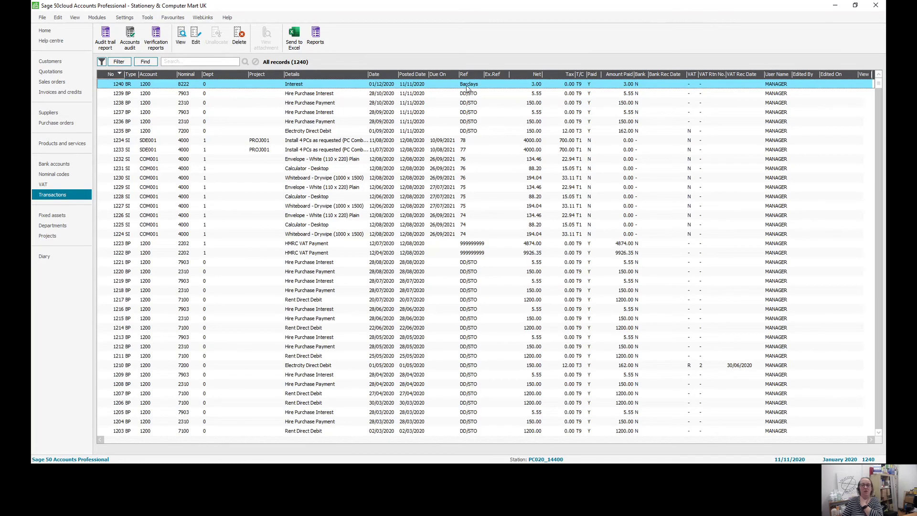
Check that transaction 1240 posts 3.00 Interest from bank 1200 to nominal 8222 without changing it
left_click(196, 39)
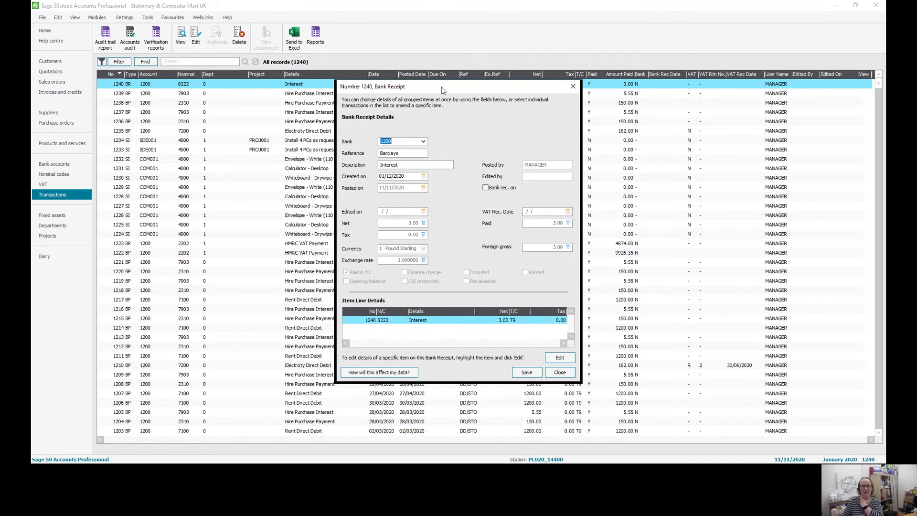
left_click_drag(441, 89, 385, 97)
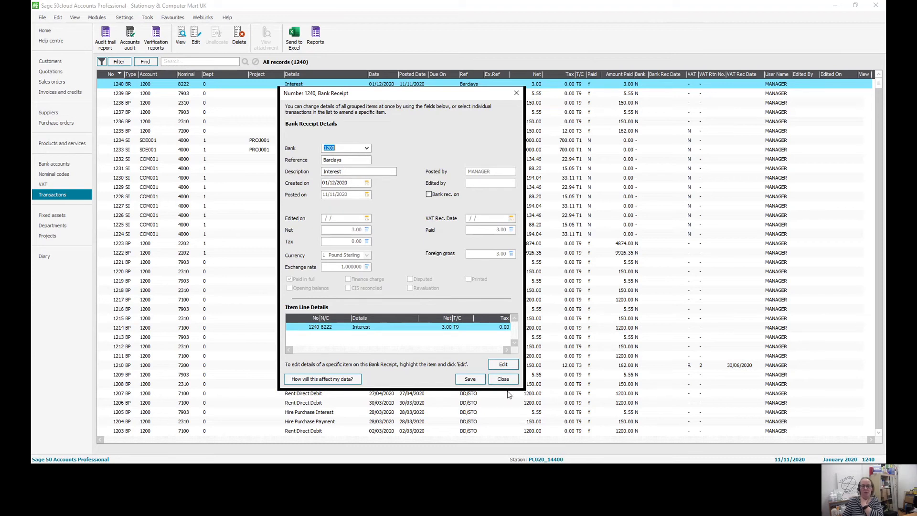
left_click(502, 365)
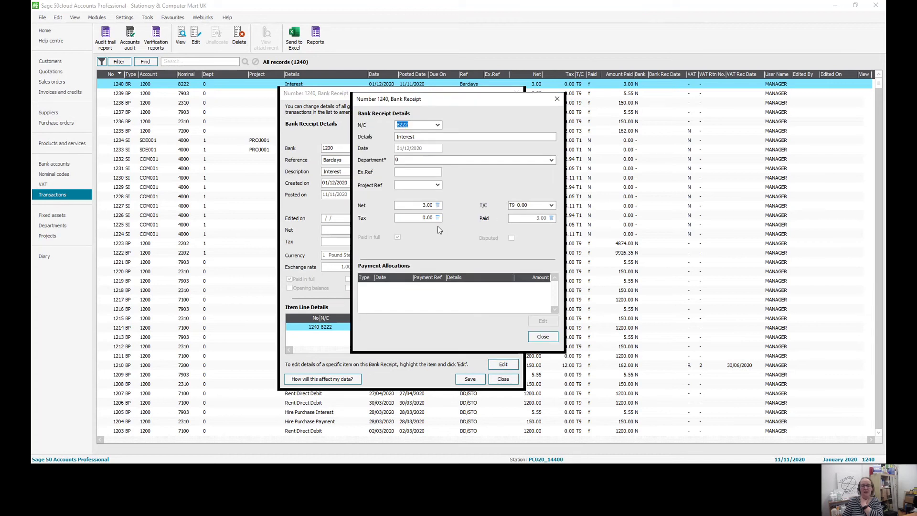
left_click(416, 126)
left_click(548, 336)
key("Escape")
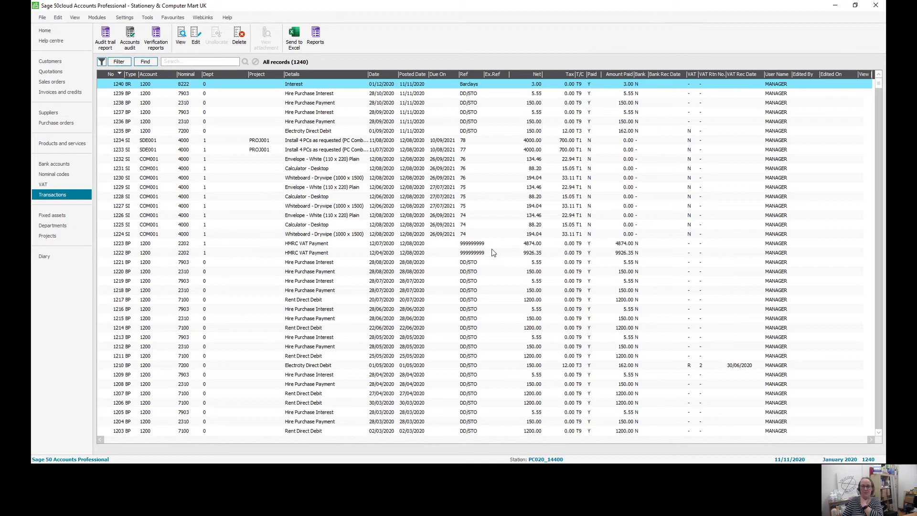